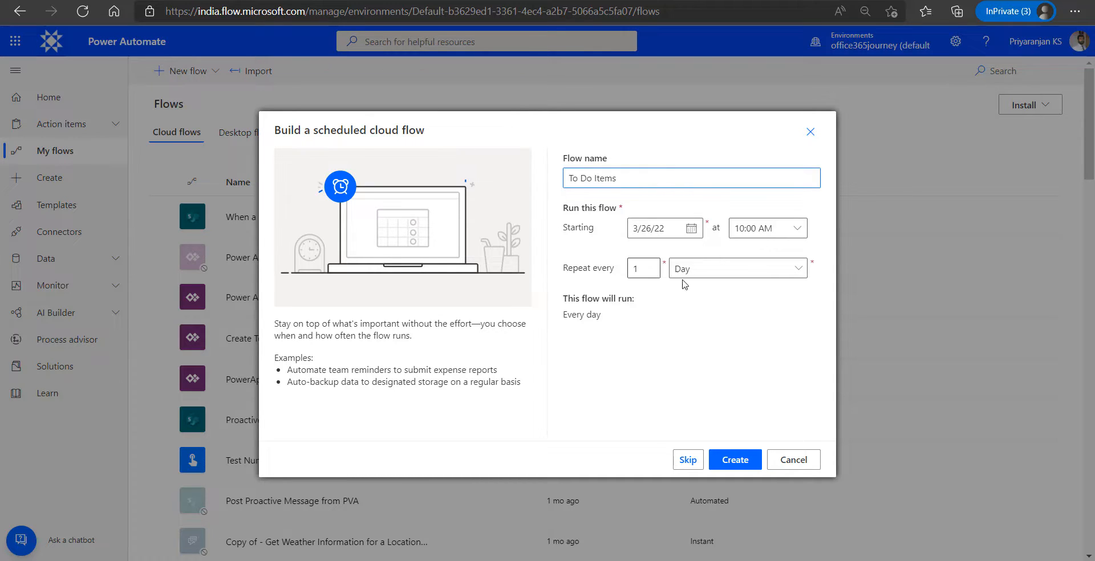
# Create the daily scheduled flow To Do Items and add an Initialize variable action after the Recurrence trigger.
pyautogui.click(735, 459)
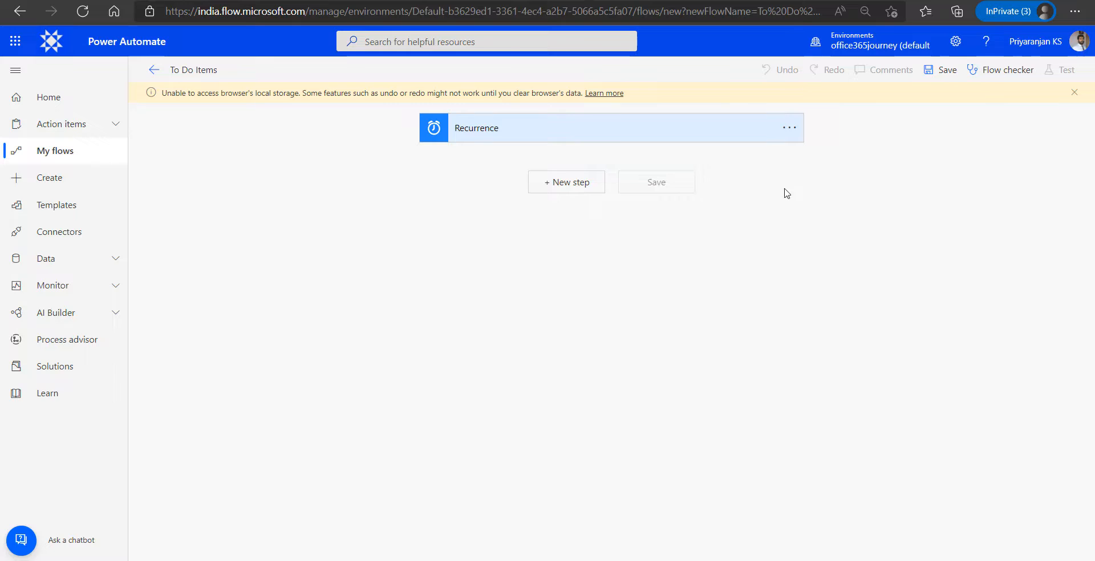
pyautogui.click(550, 183)
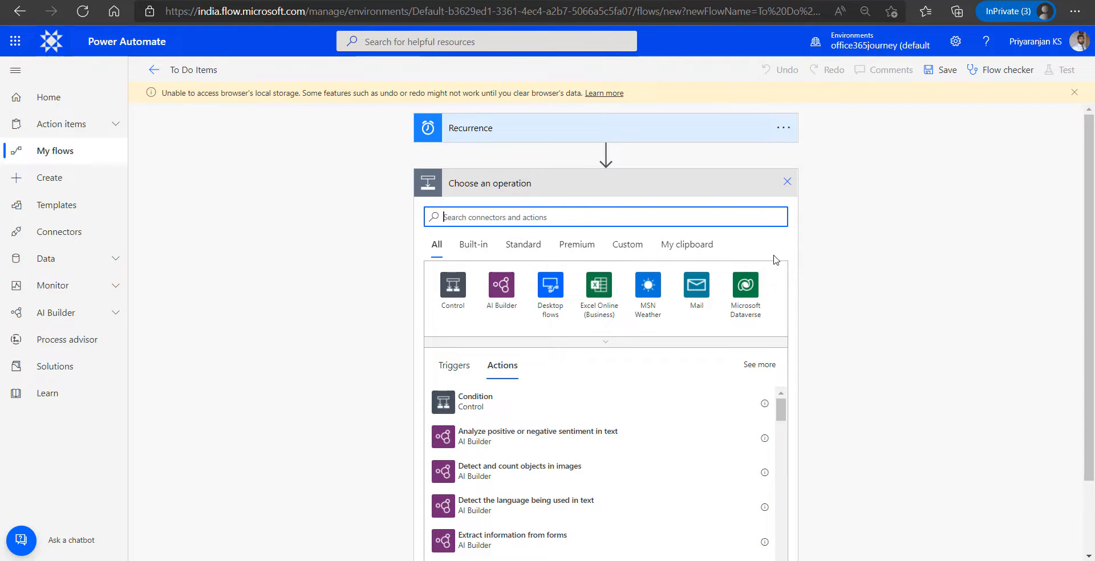
pyautogui.write('Initialize var')
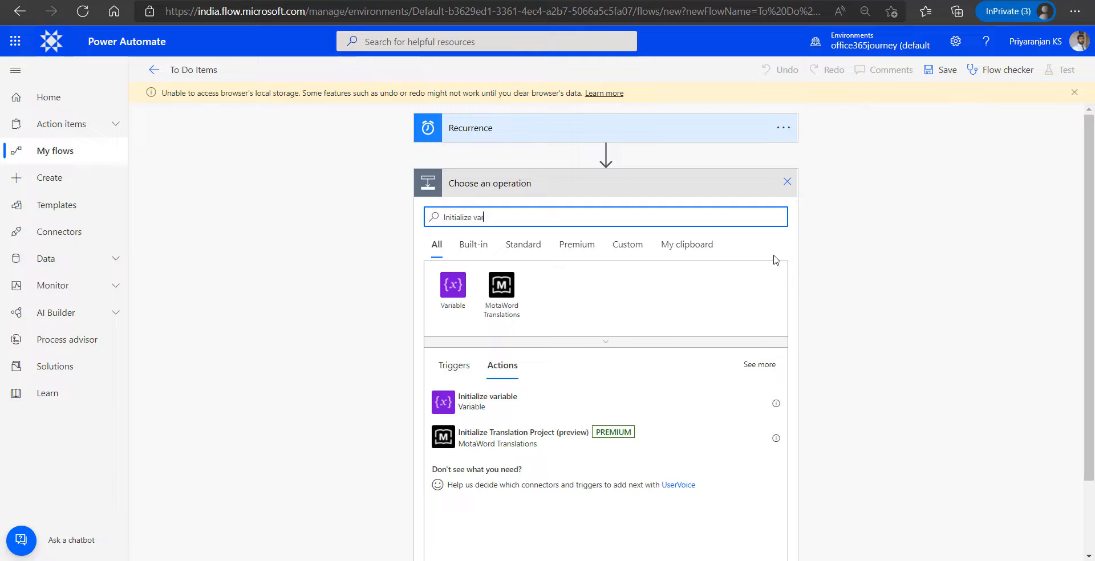
pyautogui.click(516, 402)
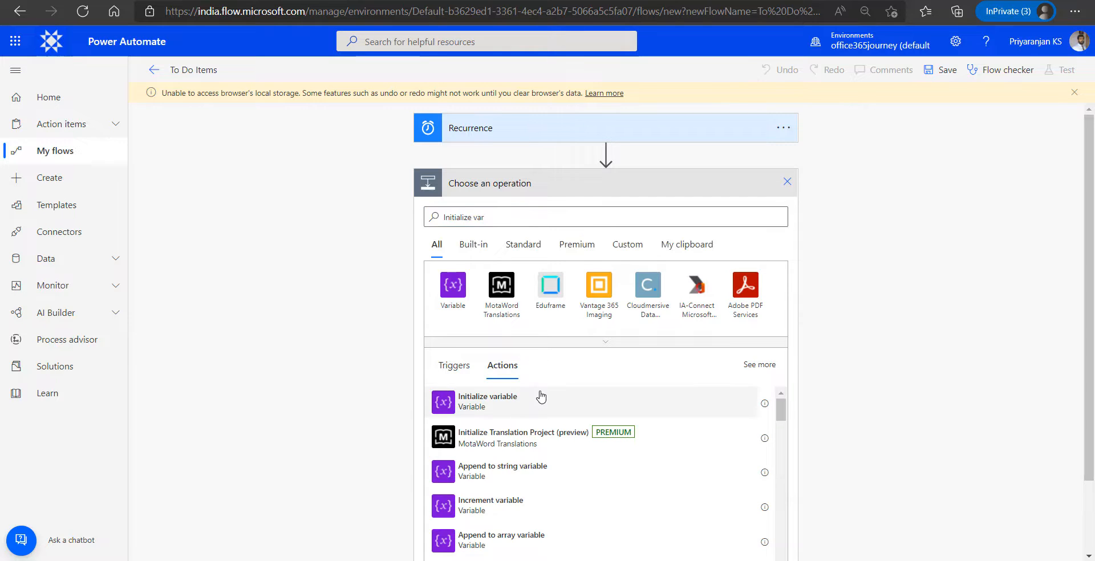
# Name the initialized variable WorkLogItems and set its type to String.
pyautogui.click(578, 216)
pyautogui.write('Worlflow')
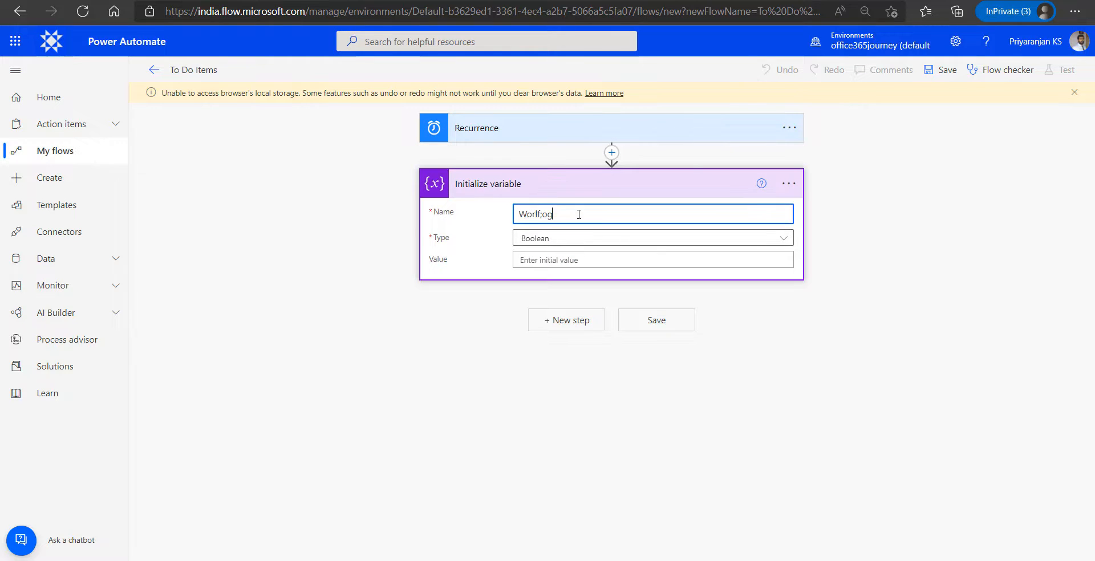
pyautogui.press('BackSpace')
pyautogui.press('BackSpace')
pyautogui.press('BackSpace')
pyautogui.press('BackSpace')
pyautogui.write('LogItems')
pyautogui.click(545, 237)
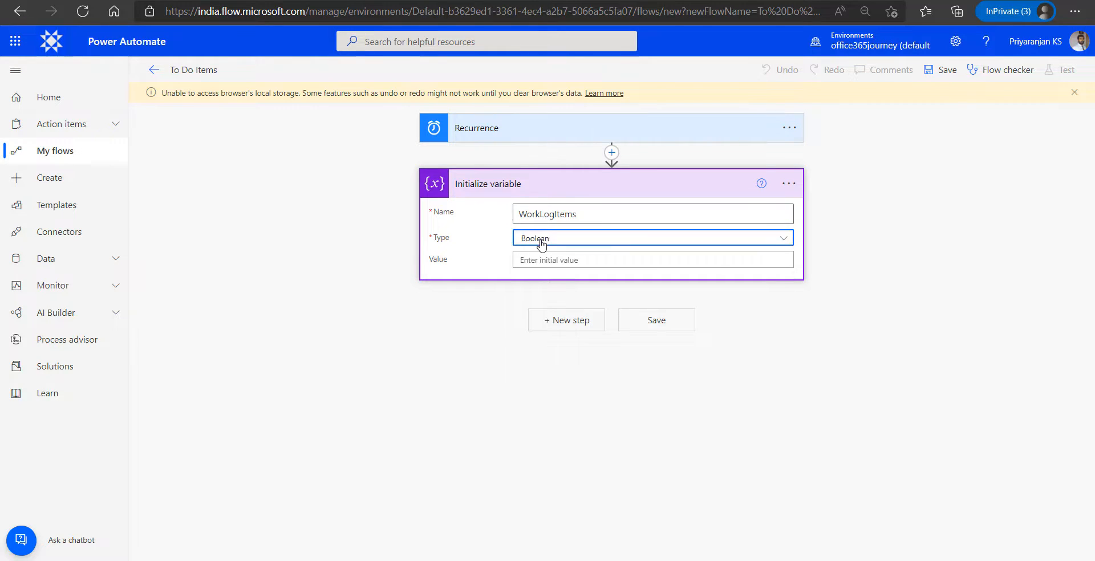
pyautogui.click(543, 326)
# Add a second Initialize variable action for CountOfItems, with type Integer and initial value 0.
pyautogui.click(559, 325)
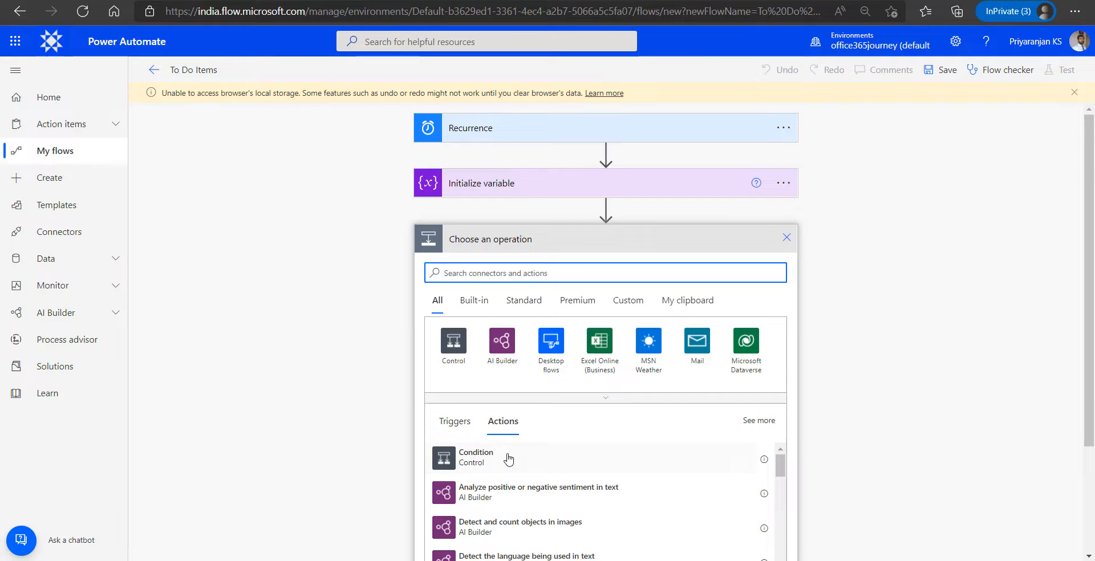
pyautogui.write('initiali')
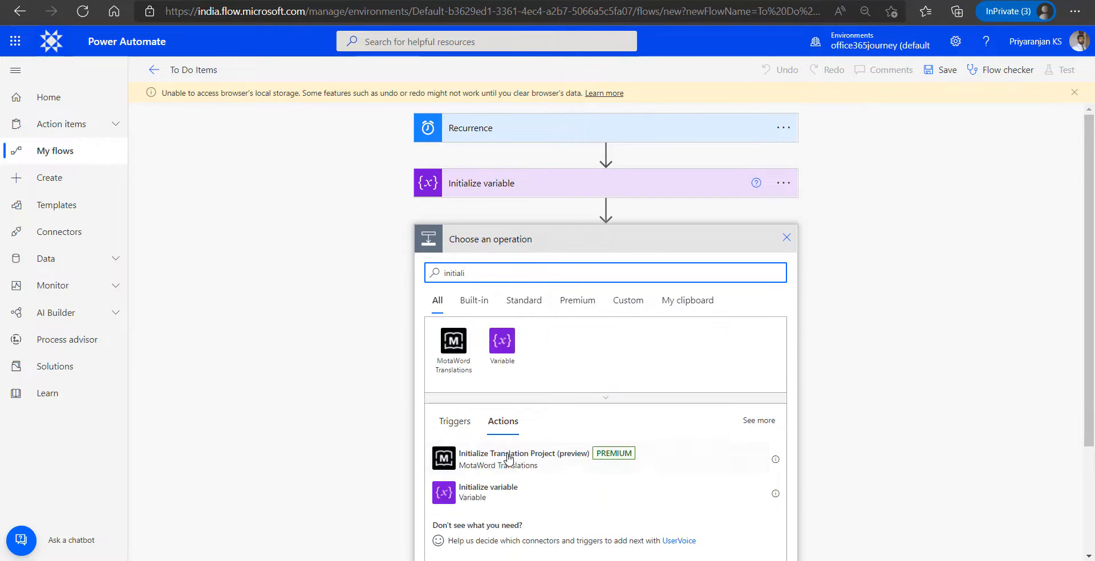
pyautogui.click(511, 486)
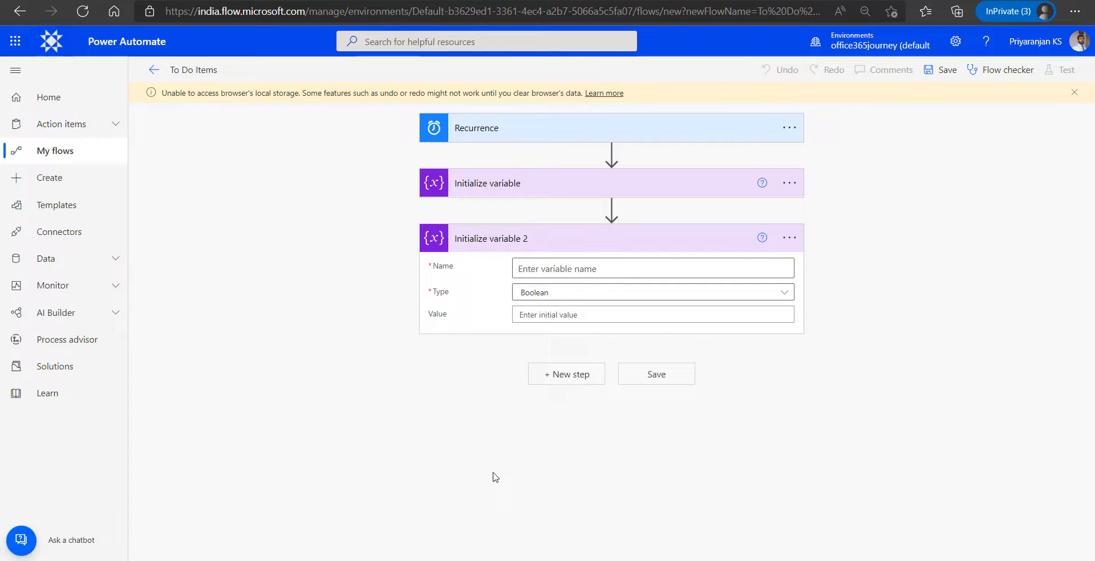
pyautogui.click(566, 272)
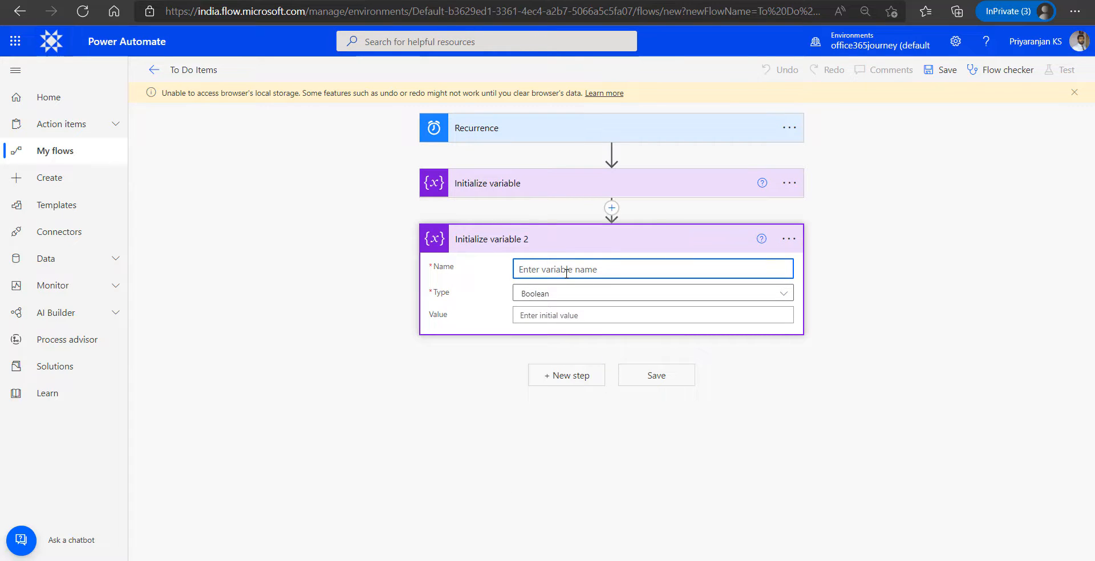
pyautogui.write('CountOfItems')
pyautogui.click(533, 295)
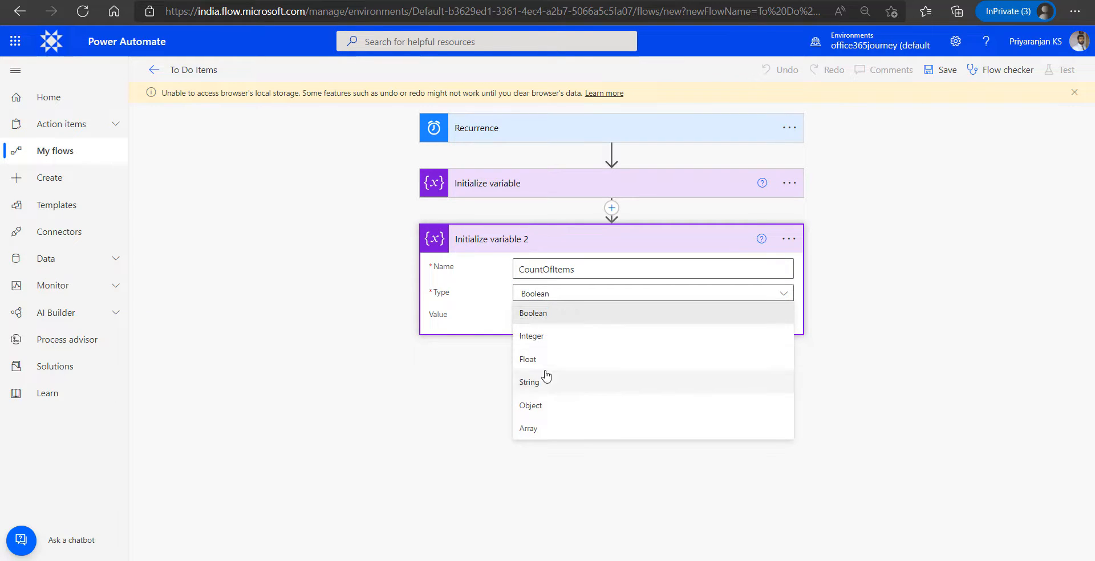
pyautogui.click(531, 336)
pyautogui.click(545, 314)
pyautogui.write('0')
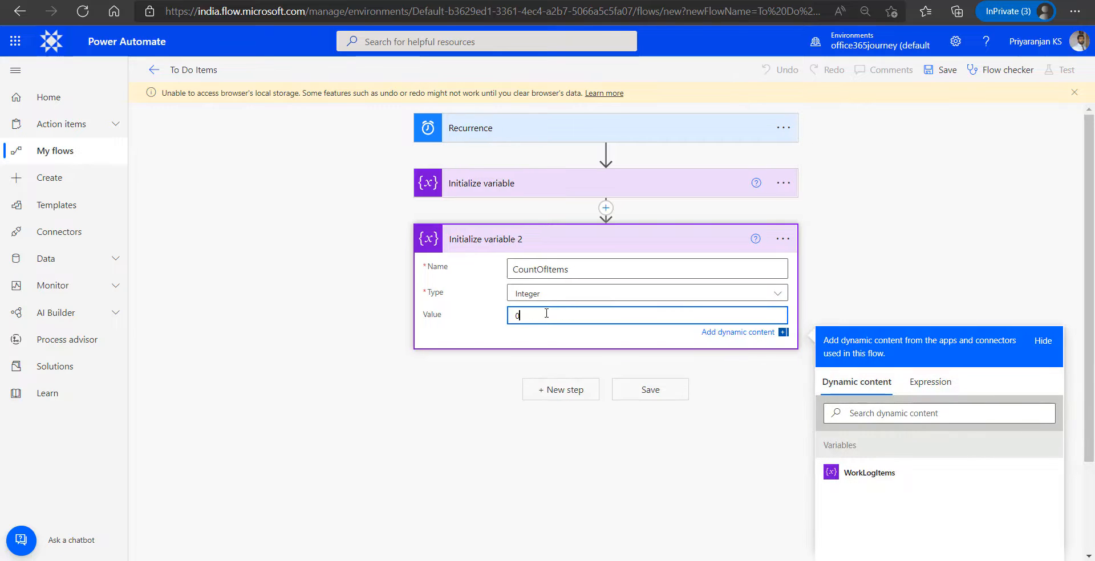
pyautogui.click(459, 375)
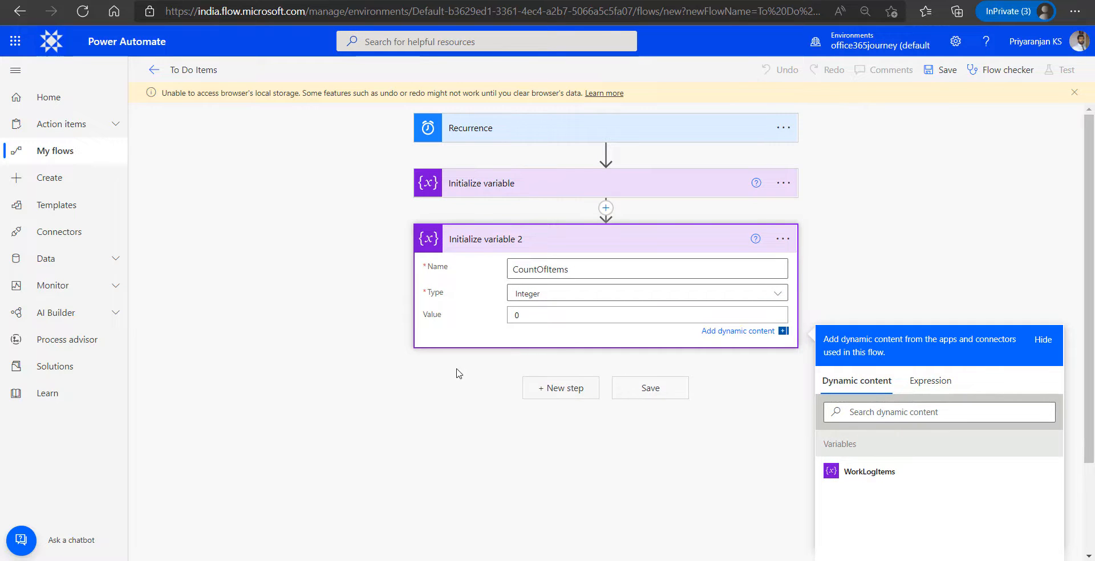
# Add a SharePoint Get items action that reads the WorkLog list from the Communication site.
pyautogui.click(561, 377)
pyautogui.write('g')
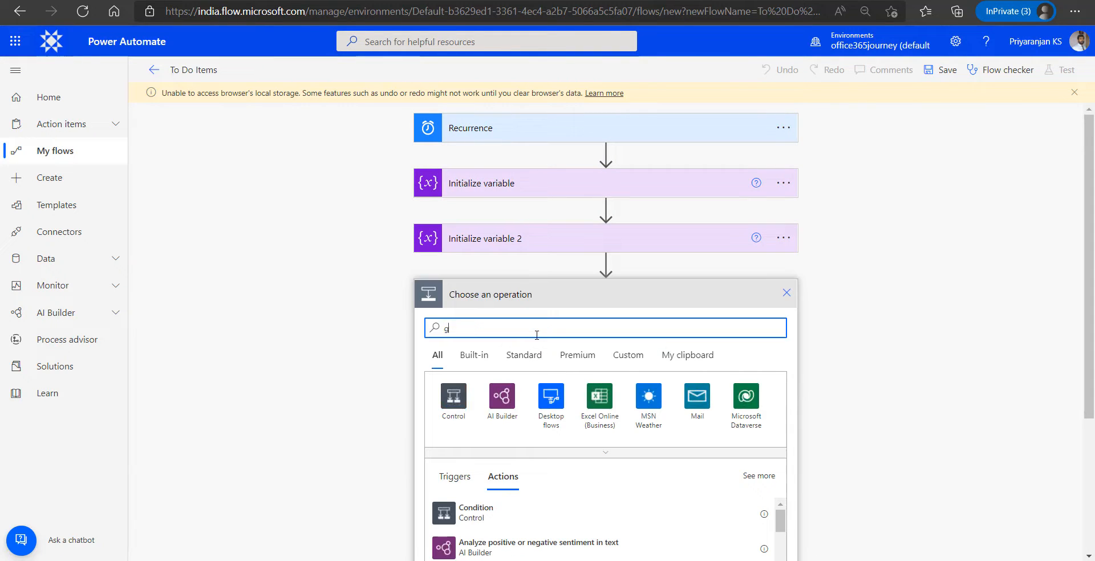
pyautogui.write('et items')
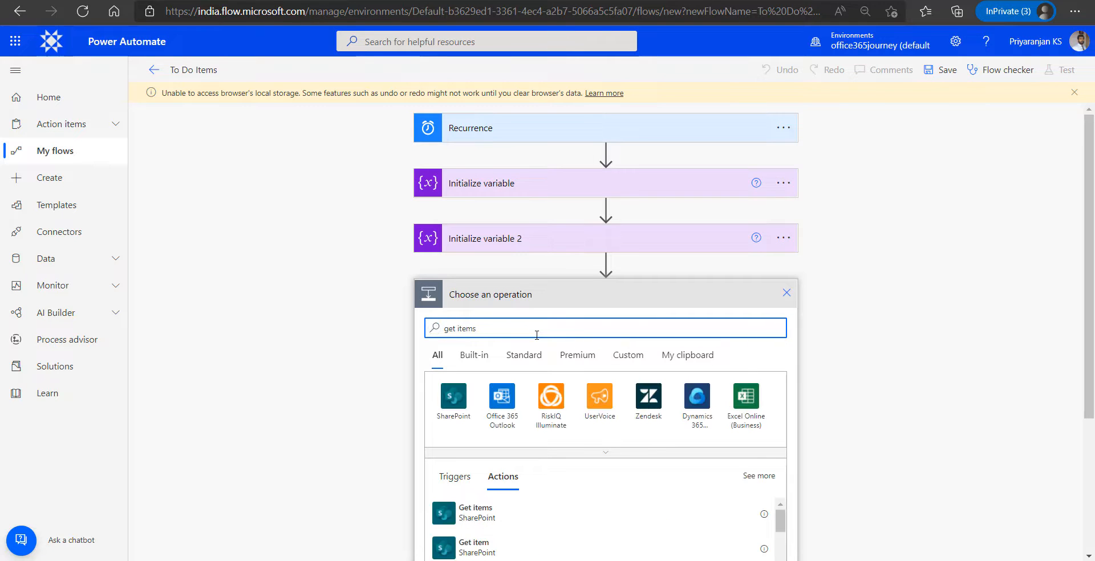
pyautogui.click(479, 513)
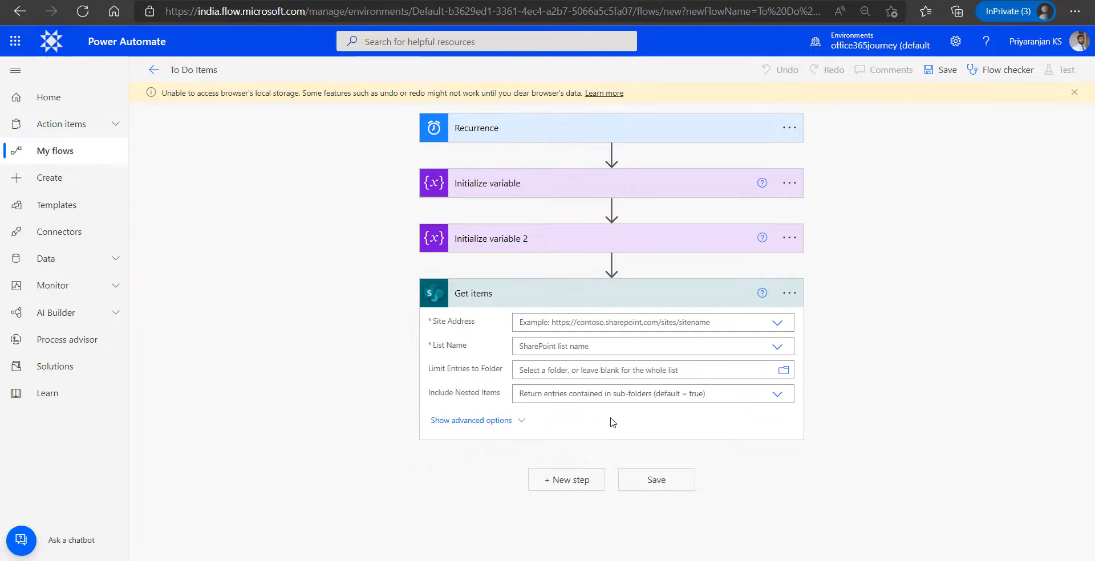
pyautogui.click(611, 323)
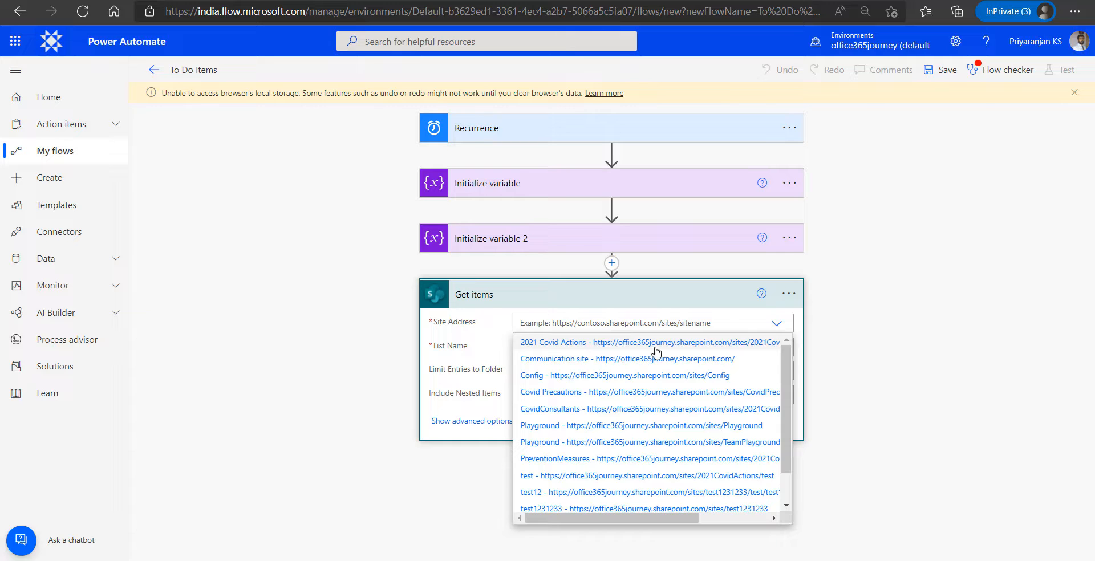
pyautogui.click(712, 359)
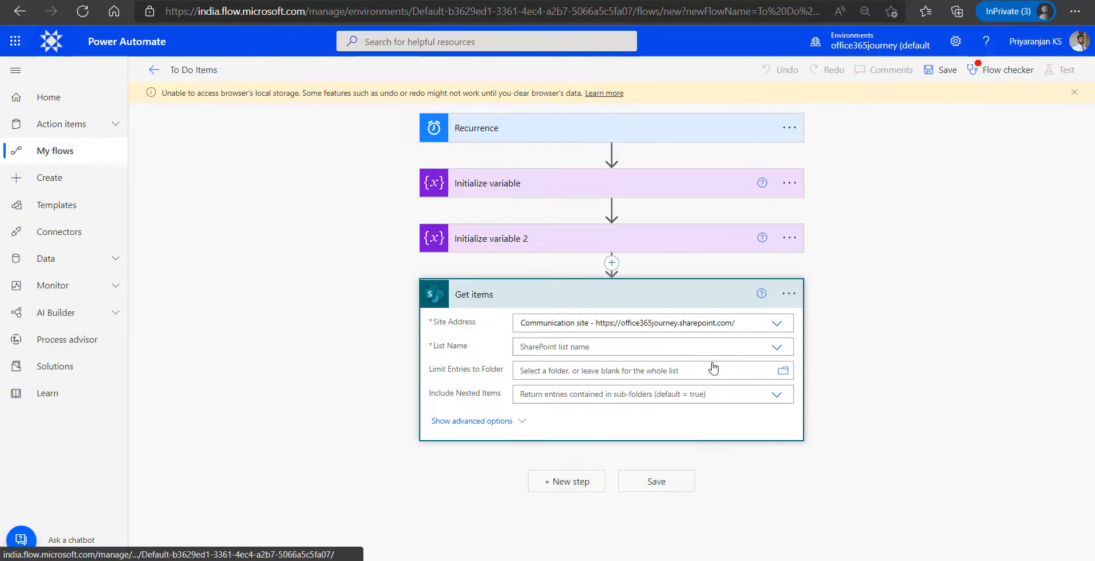
pyautogui.click(777, 347)
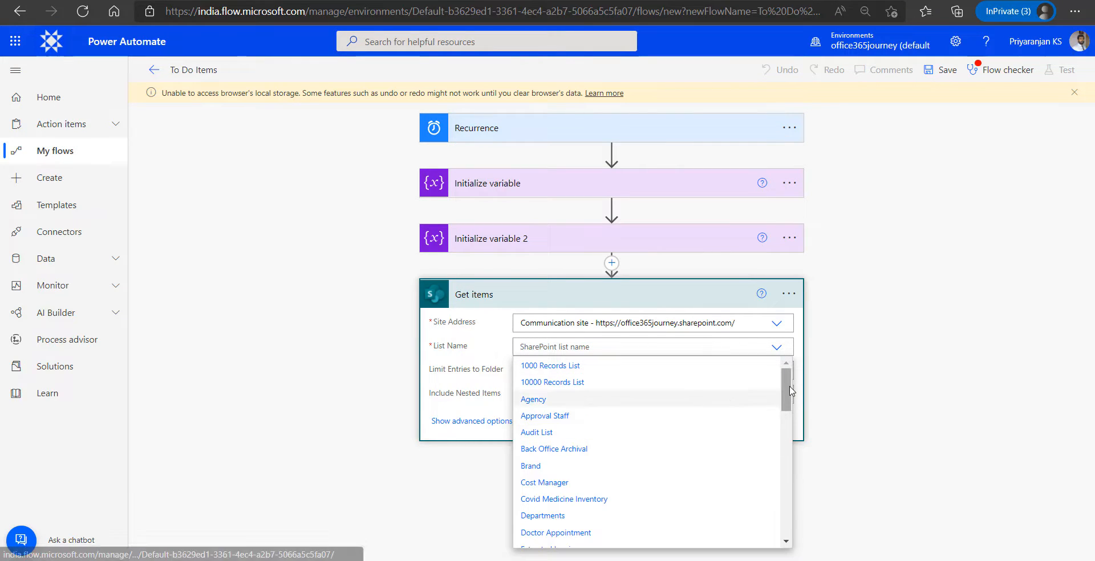
pyautogui.moveTo(792, 392); pyautogui.dragTo(806, 516)
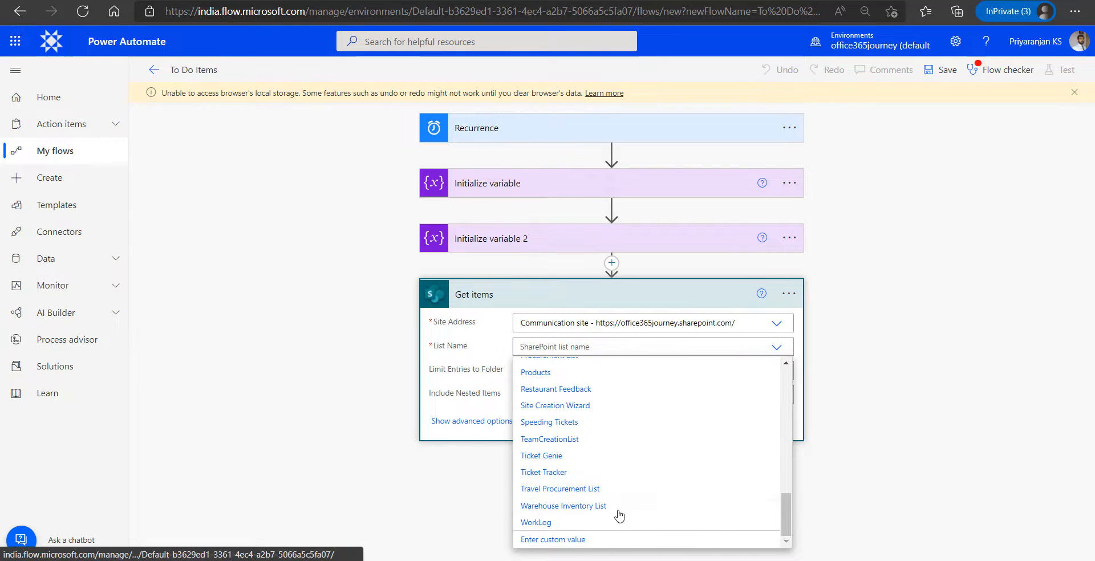
pyautogui.click(551, 529)
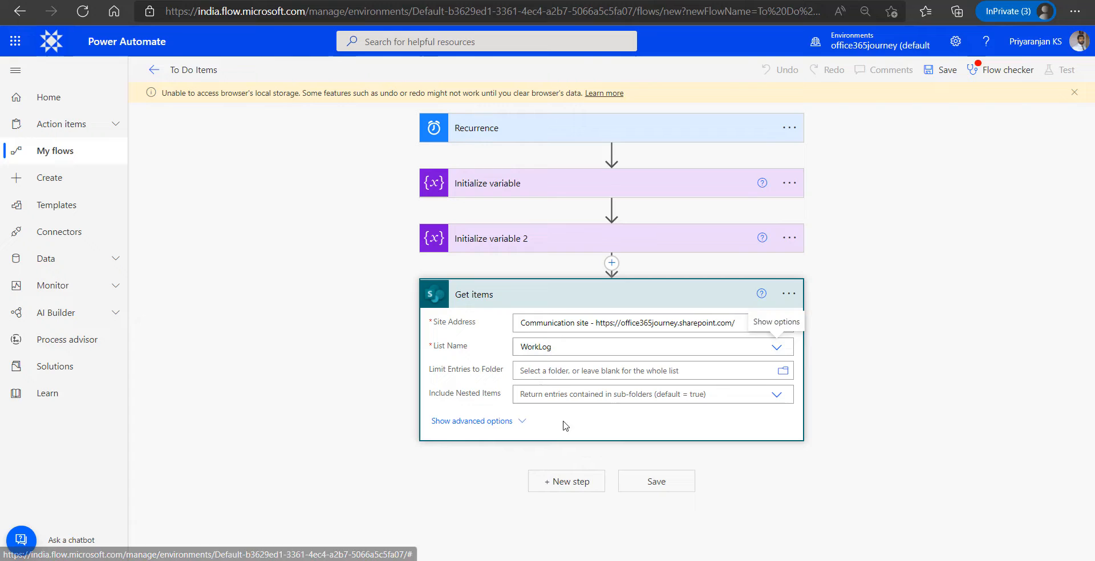
# Check the WorkLog list's implementation date column in SharePoint, then filter Get items with ImplementationDate eq 'formatDateTime(utcNow(), 'yyyy-MM-dd')' and review the expression.
pyautogui.click(510, 420)
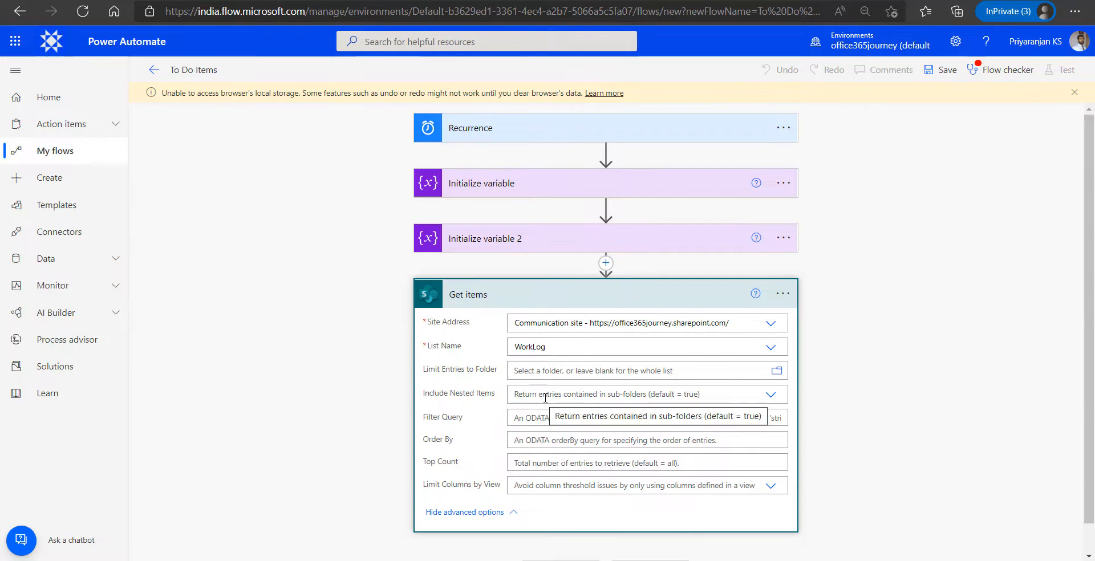
pyautogui.hotkey('ctrl', 'Tab')
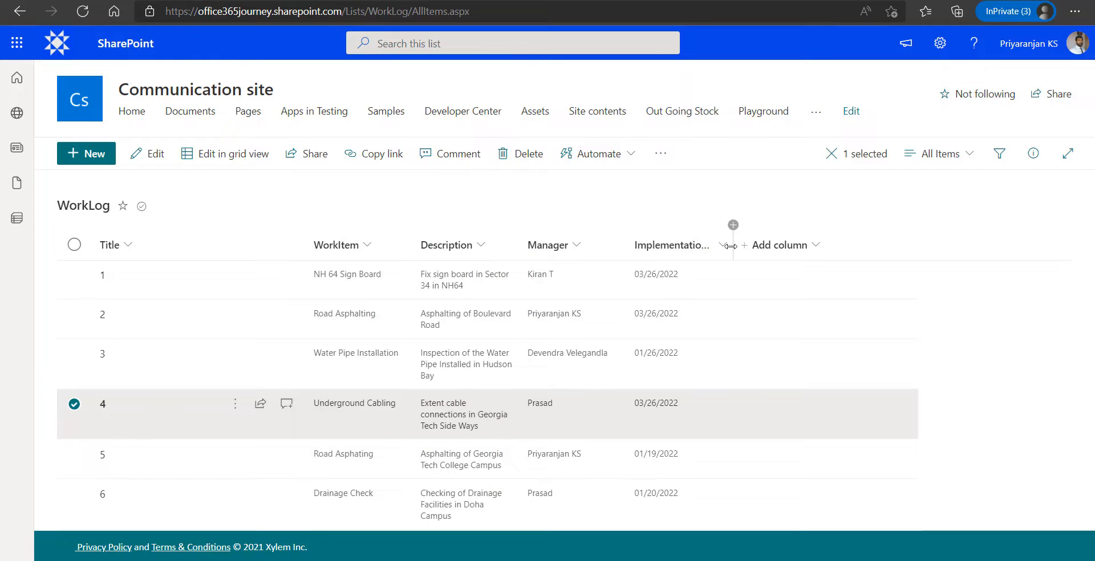
pyautogui.moveTo(734, 245); pyautogui.dragTo(881, 249)
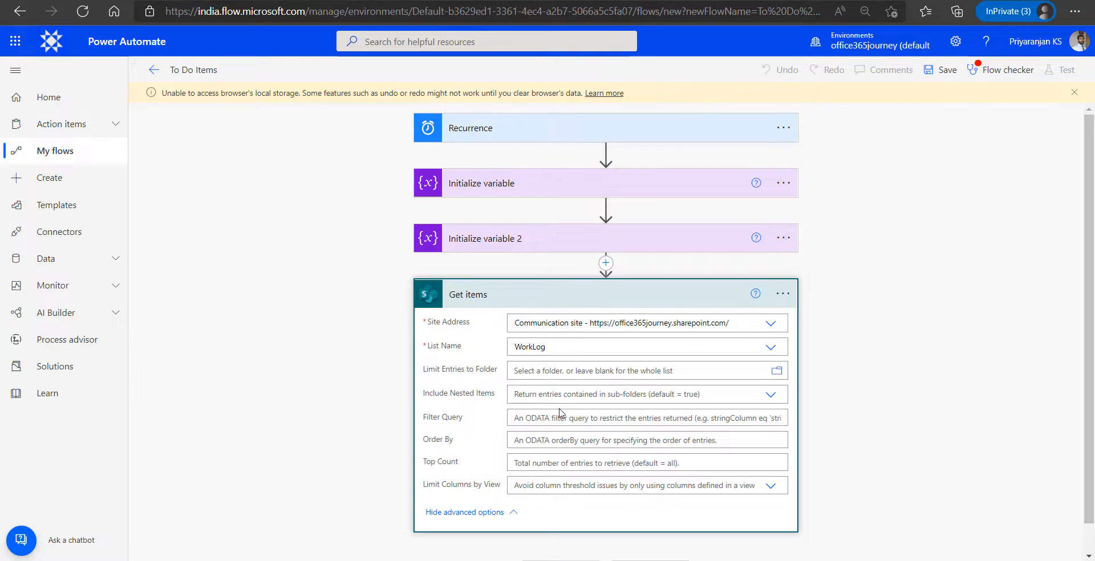
pyautogui.click(557, 418)
pyautogui.hotkey('ctrl', 'v')
pyautogui.click(649, 421)
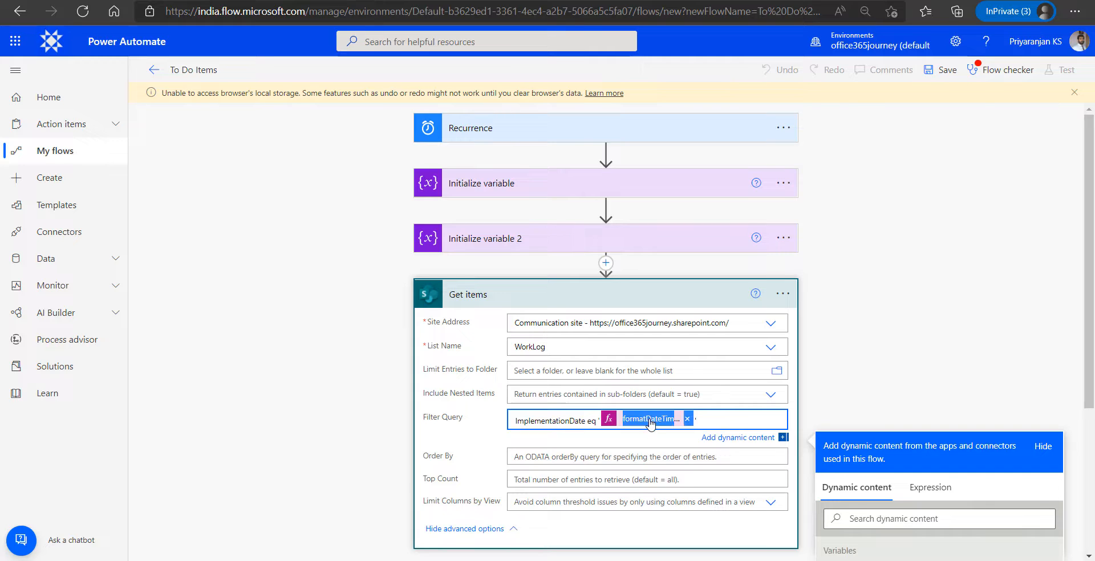
pyautogui.click(917, 488)
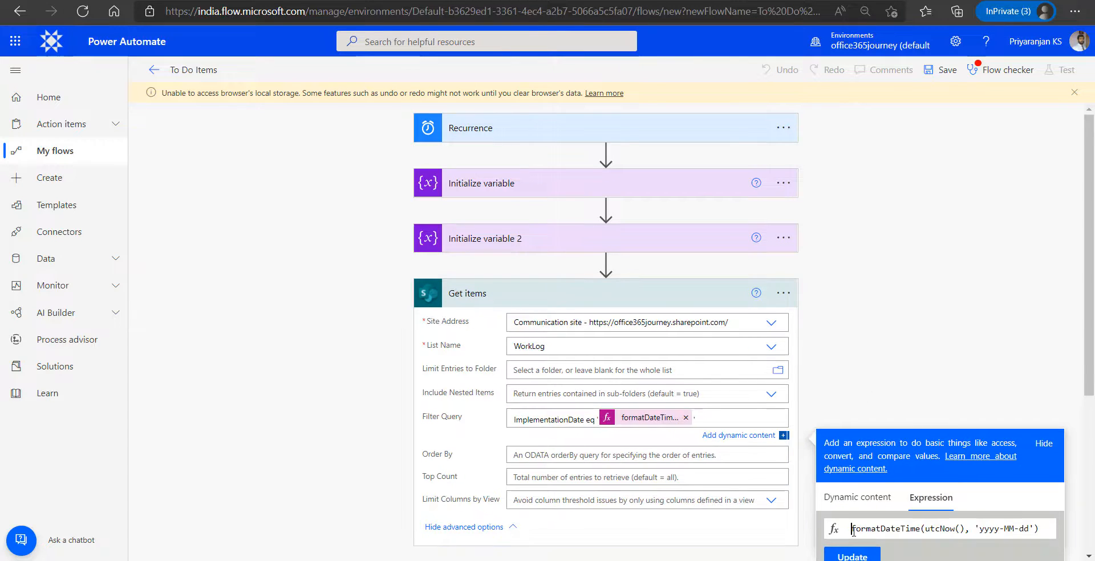
pyautogui.moveTo(851, 528); pyautogui.dragTo(998, 533)
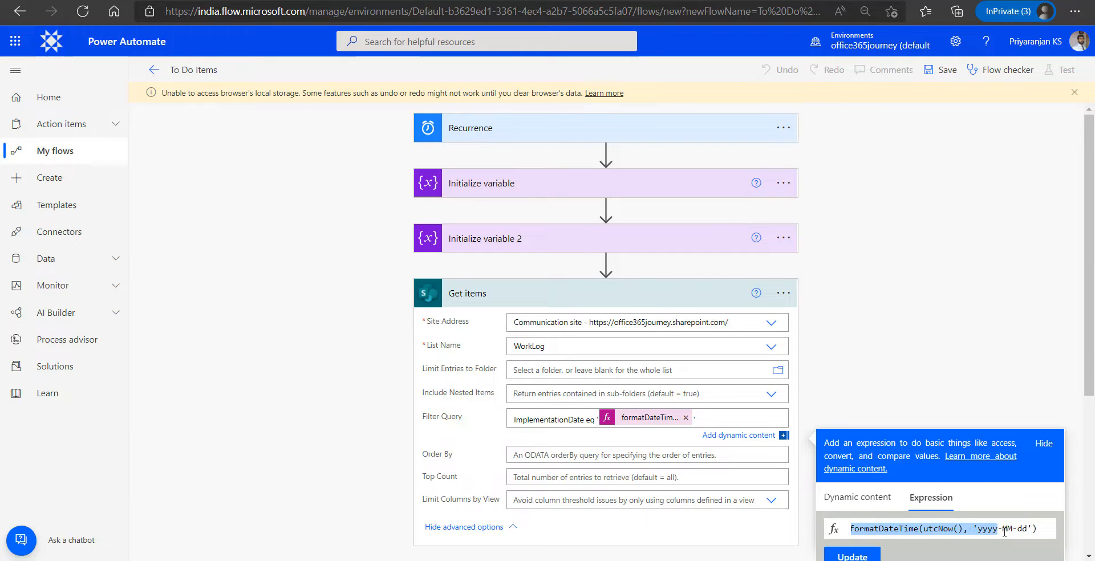
pyautogui.click(861, 383)
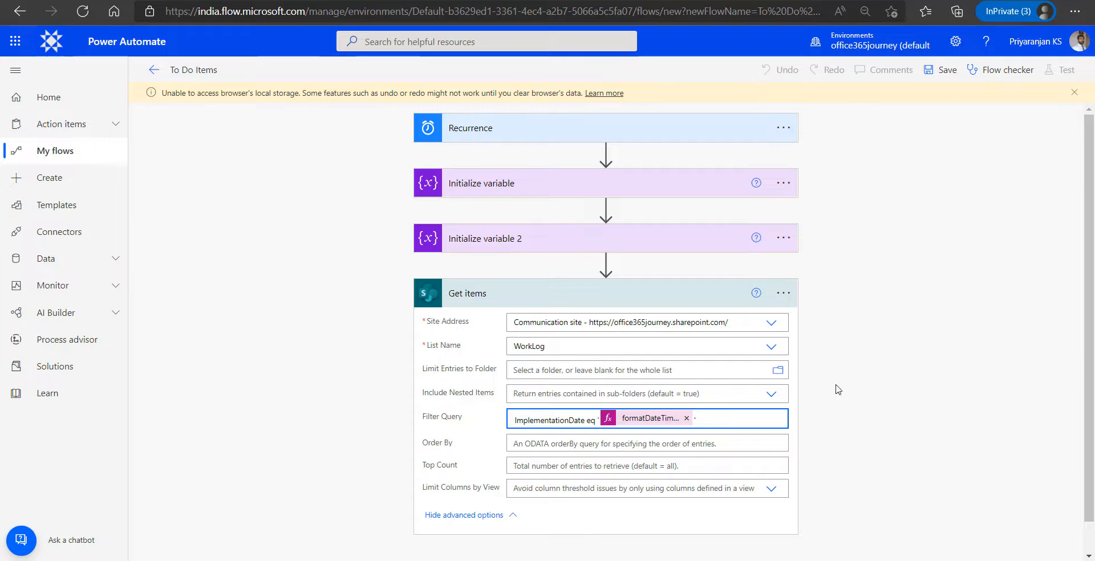
# Add an Apply to each loop after Get items that iterates over its value output.
pyautogui.scroll(-1, 833, 399)
pyautogui.click(562, 542)
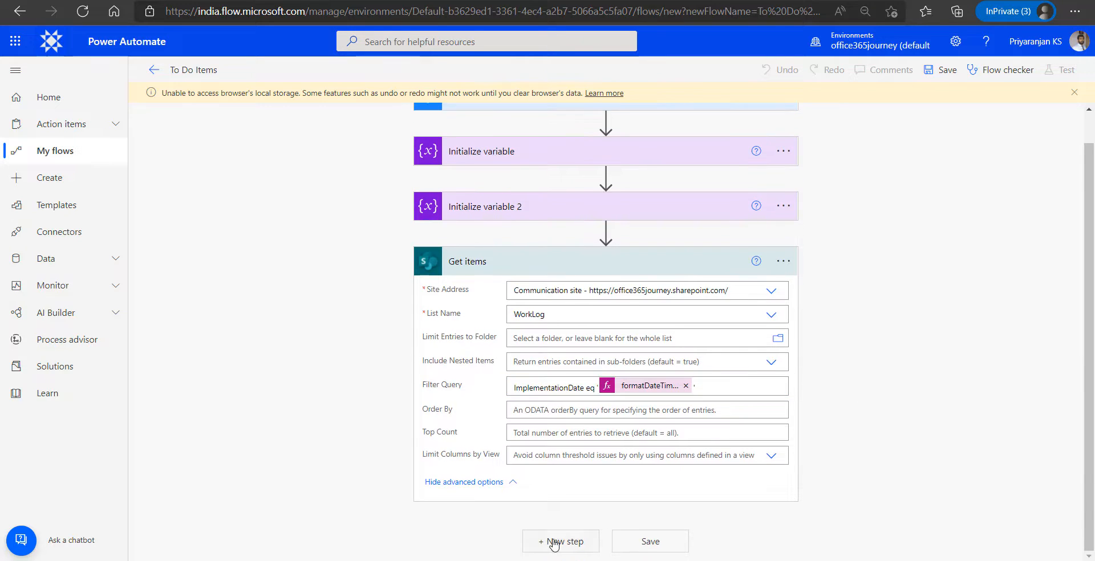
pyautogui.write('A')
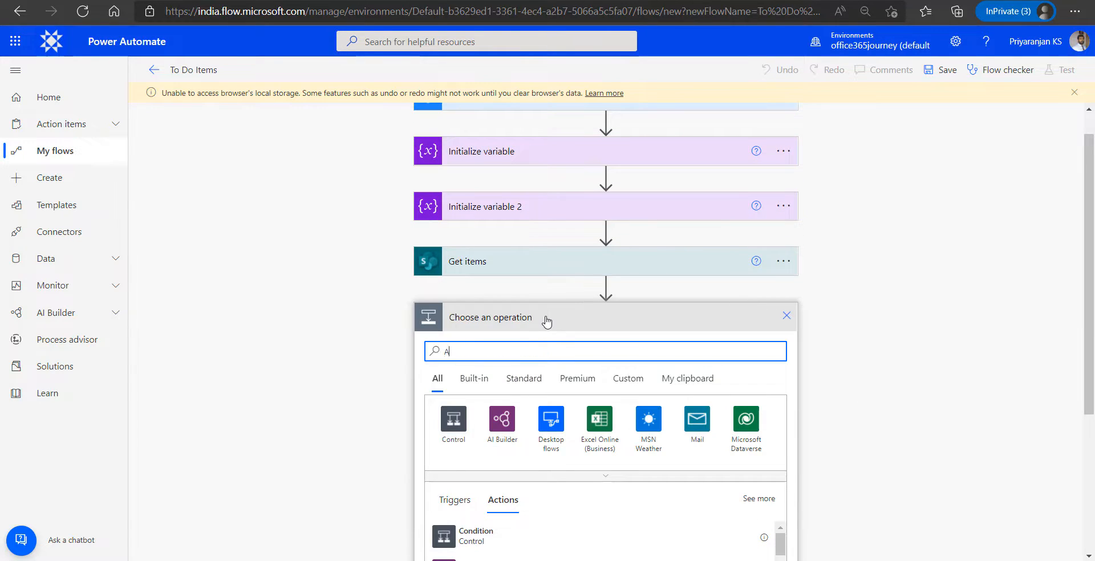
pyautogui.write('ppply')
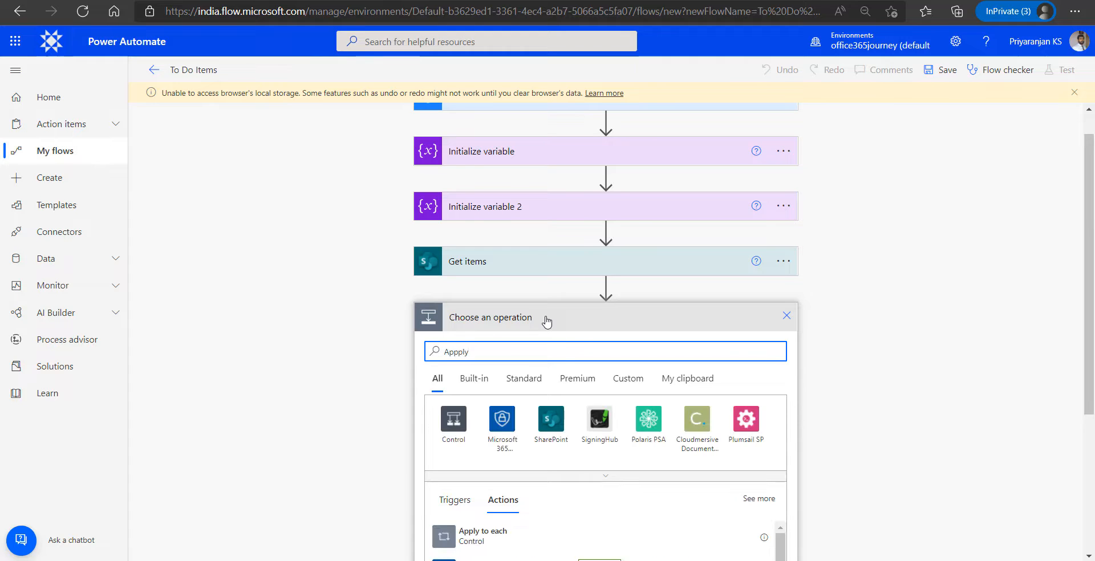
pyautogui.click(486, 538)
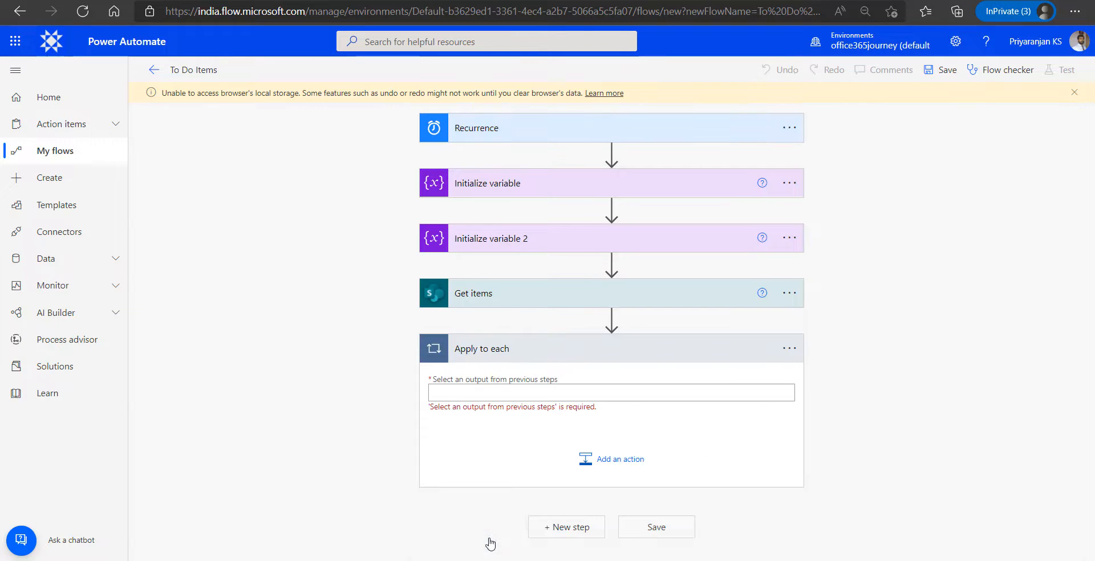
pyautogui.click(516, 393)
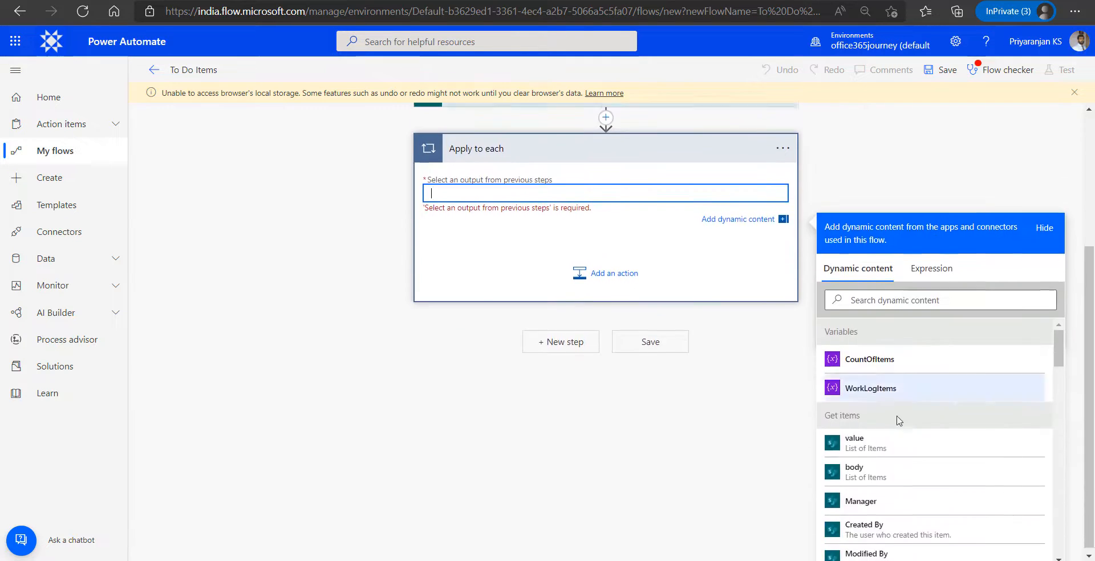
pyautogui.click(855, 436)
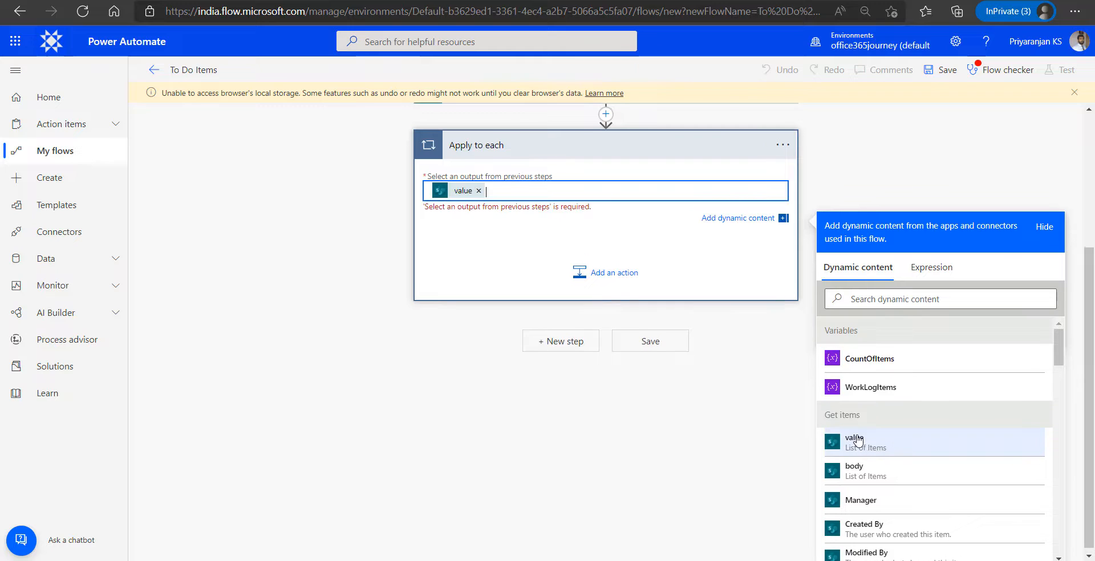
# Add an Increment variable action inside the Apply to each loop that increases CountOfItems by 1.
pyautogui.click(578, 276)
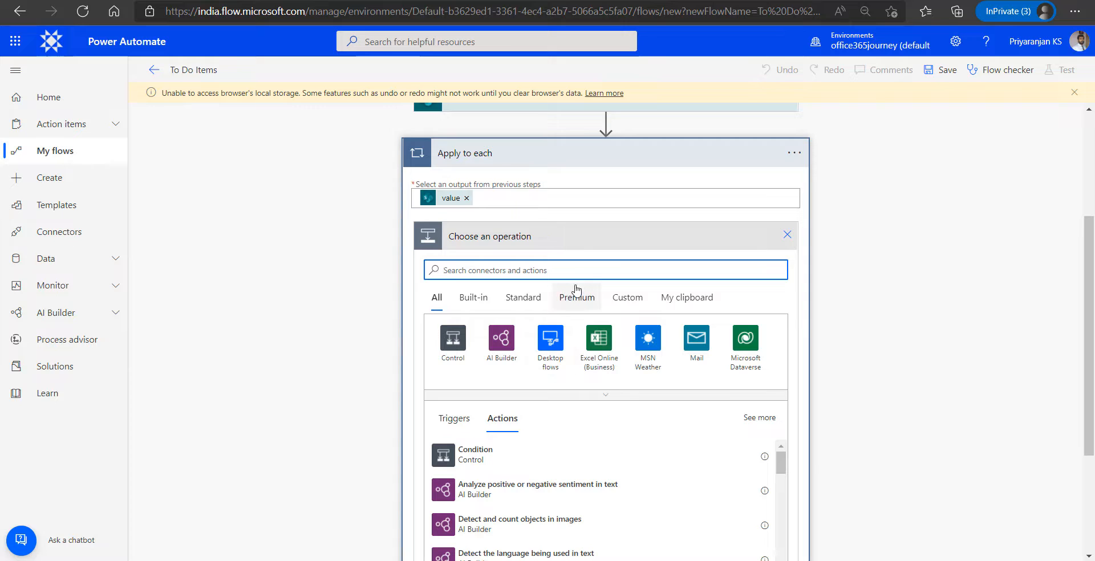
pyautogui.write('increment')
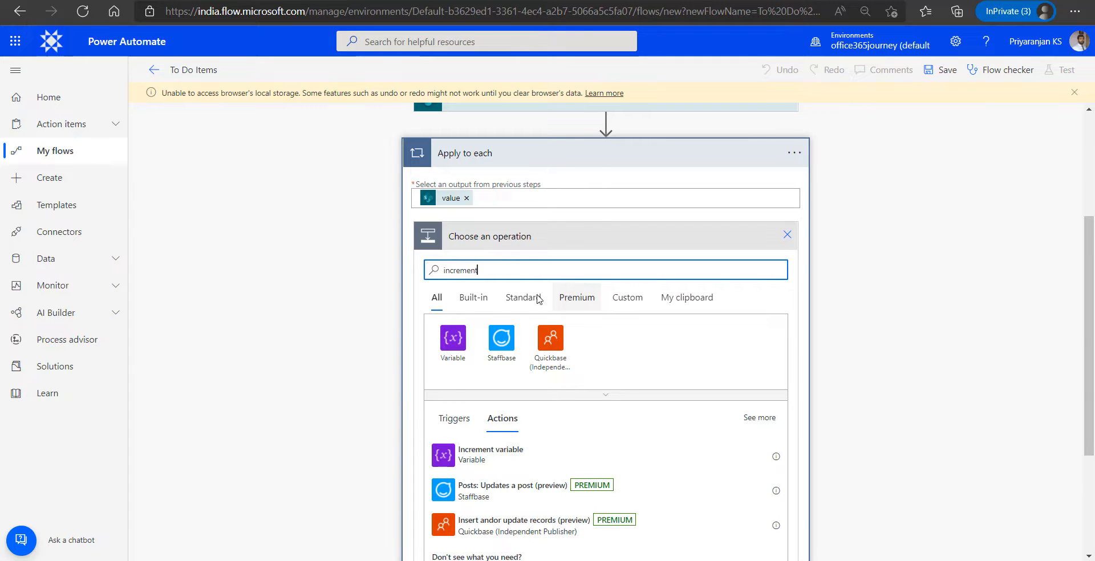
pyautogui.click(494, 459)
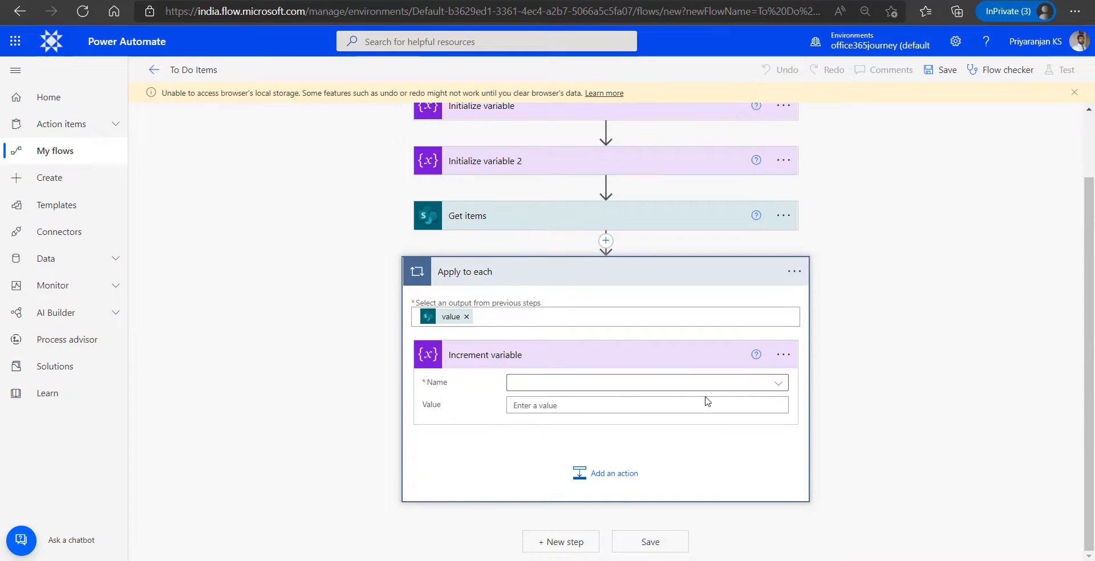
pyautogui.click(777, 383)
pyautogui.click(588, 432)
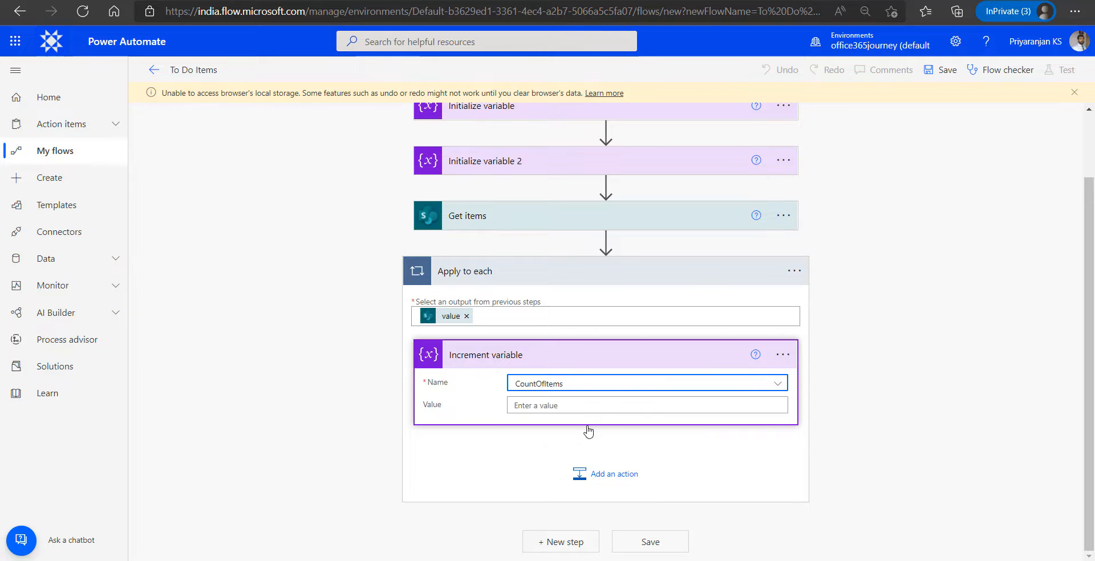
pyautogui.click(761, 407)
pyautogui.write('1')
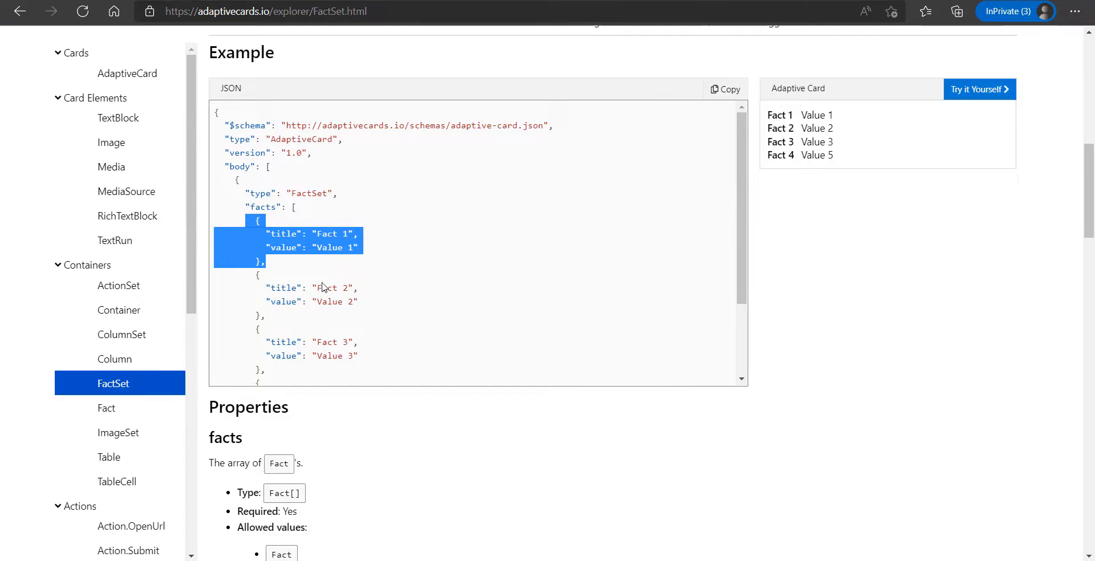
# Examine the FactSet JSON example on adaptivecards.io, comparing its facts array of title and value pairs with the rendered card.
pyautogui.click(390, 252)
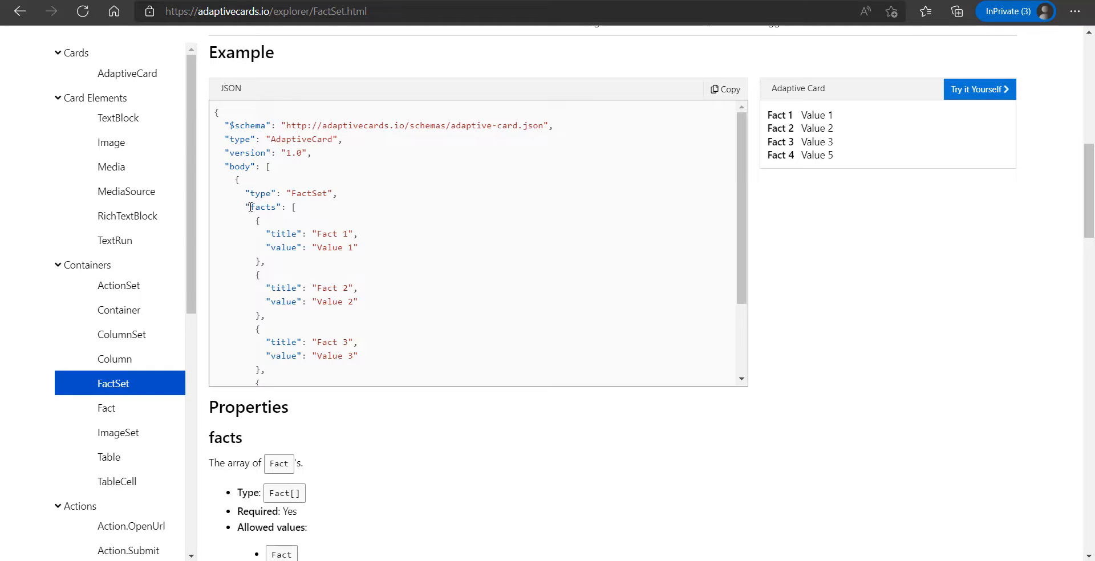
pyautogui.moveTo(245, 193); pyautogui.dragTo(340, 196)
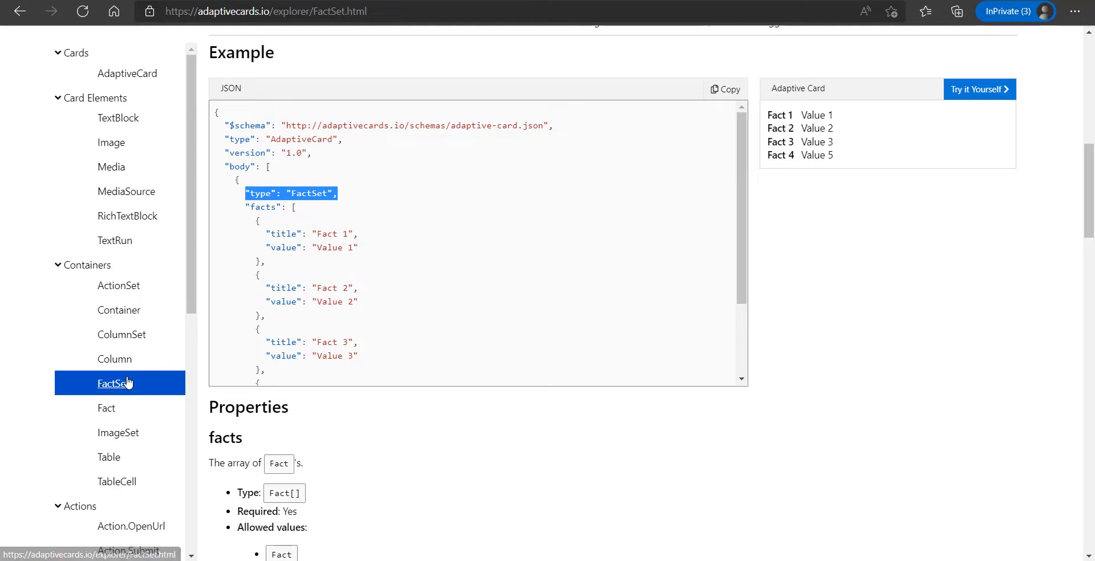
pyautogui.moveTo(246, 207); pyautogui.dragTo(349, 314)
pyautogui.click(398, 215)
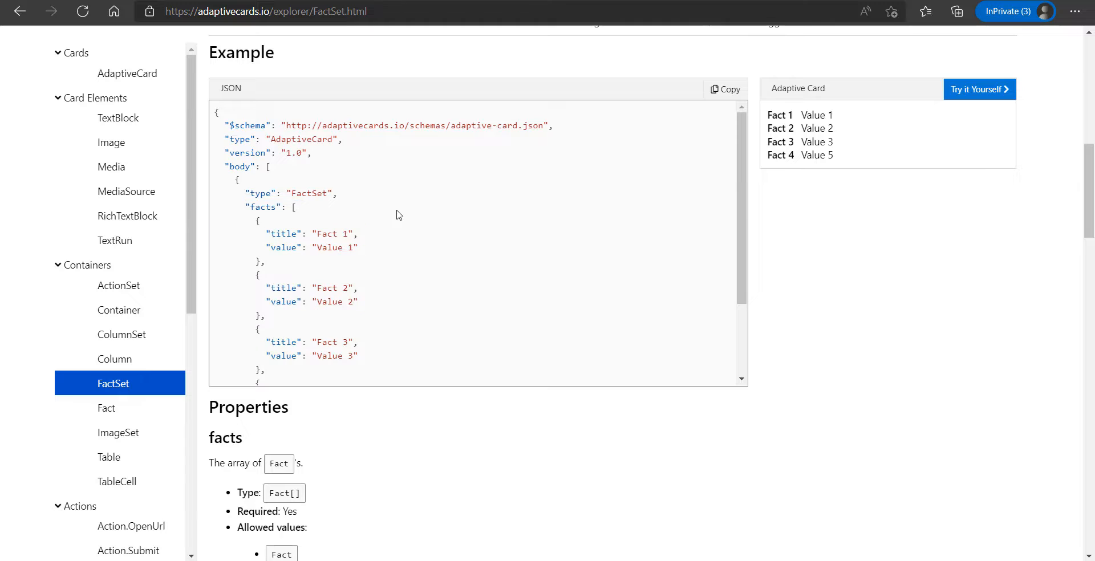
pyautogui.moveTo(255, 220); pyautogui.dragTo(270, 263)
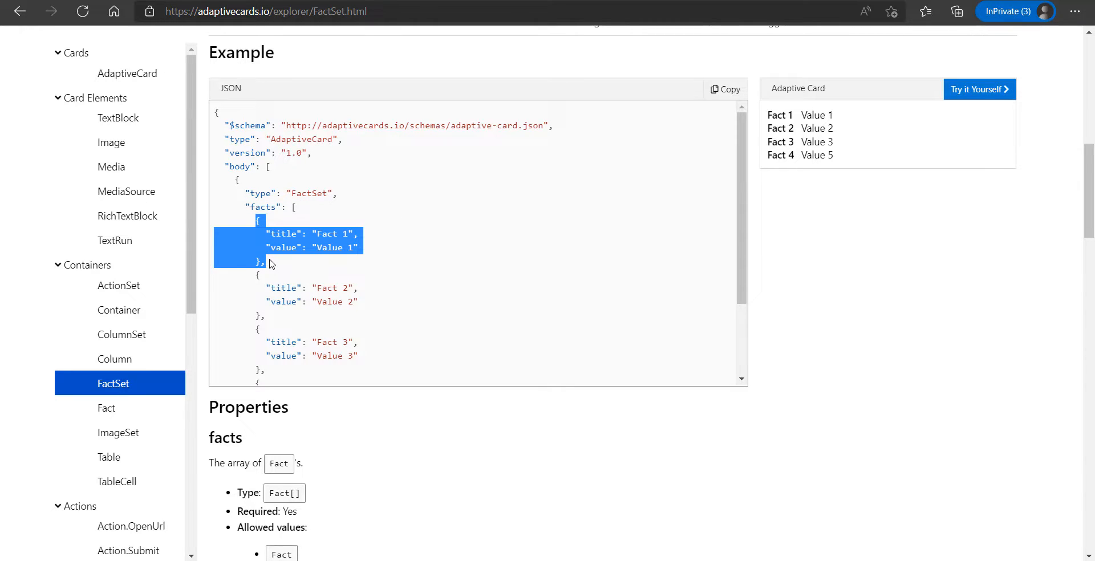
pyautogui.moveTo(269, 263)
pyautogui.mouseDown()
pyautogui.moveTo(304, 262)
pyautogui.moveTo(272, 257)
pyautogui.mouseUp()
pyautogui.moveTo(834, 109); pyautogui.dragTo(765, 112)
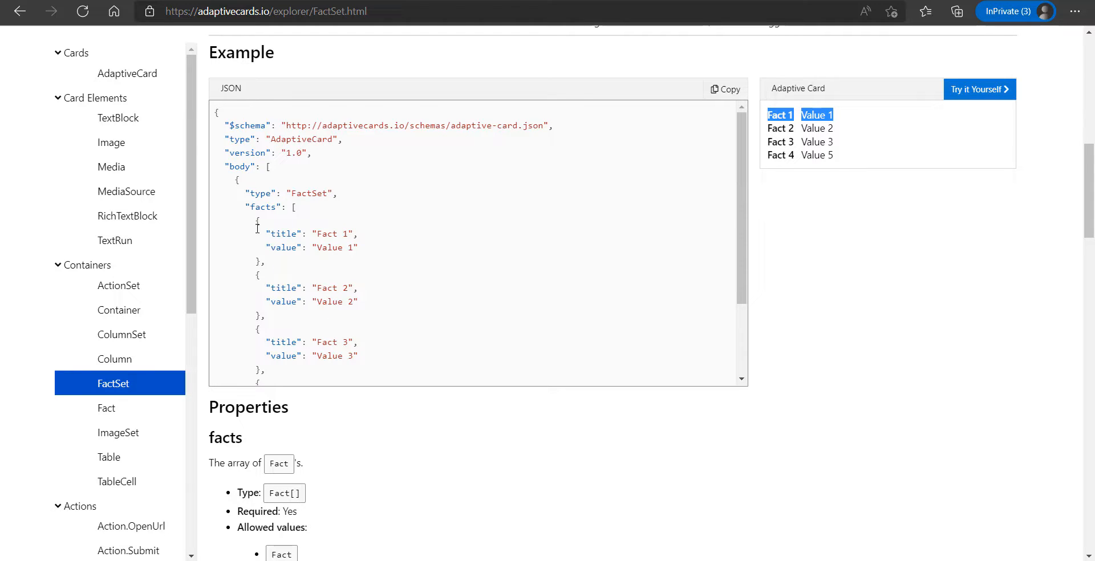
pyautogui.moveTo(254, 223); pyautogui.dragTo(278, 374)
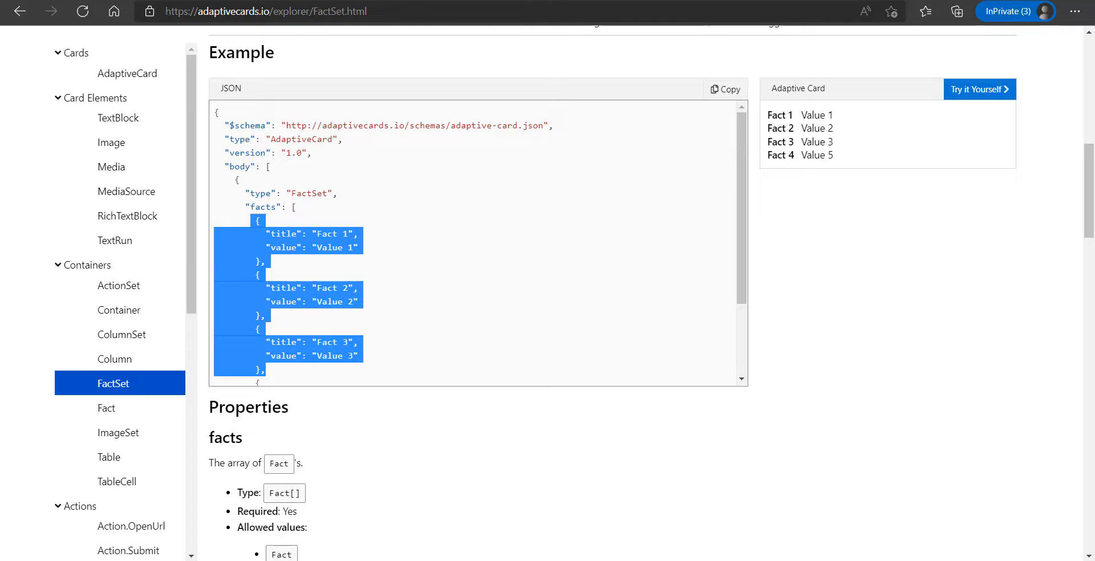
# Switch to Notepad++ and examine the sample fact objects, checking how each numbered title and its value are structured.
pyautogui.hotkey('alt', 'Tab')
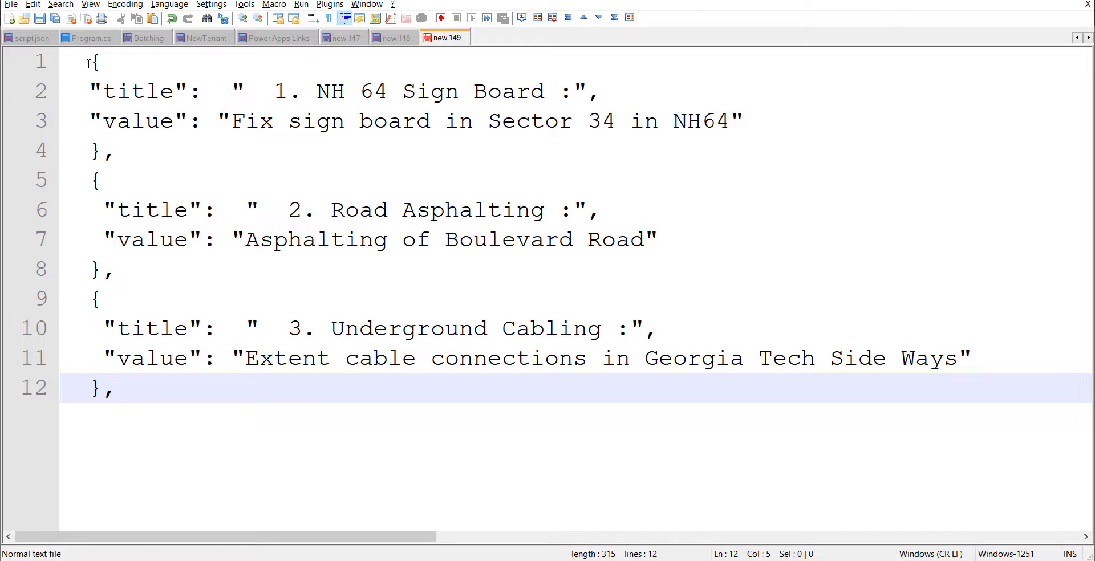
pyautogui.moveTo(88, 61); pyautogui.dragTo(129, 394)
pyautogui.click(278, 88)
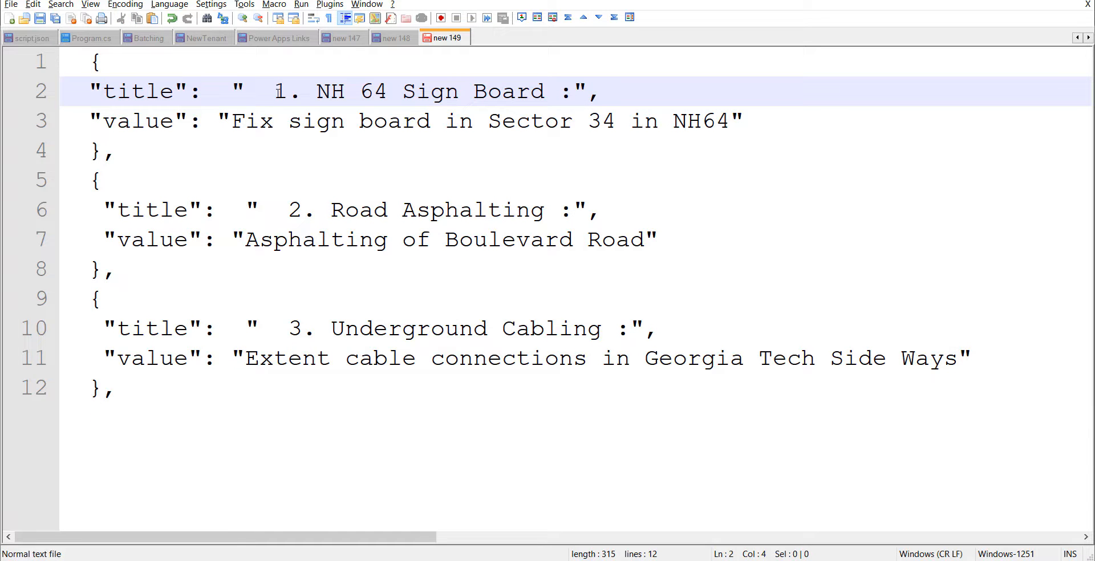
pyautogui.moveTo(278, 91); pyautogui.dragTo(560, 98)
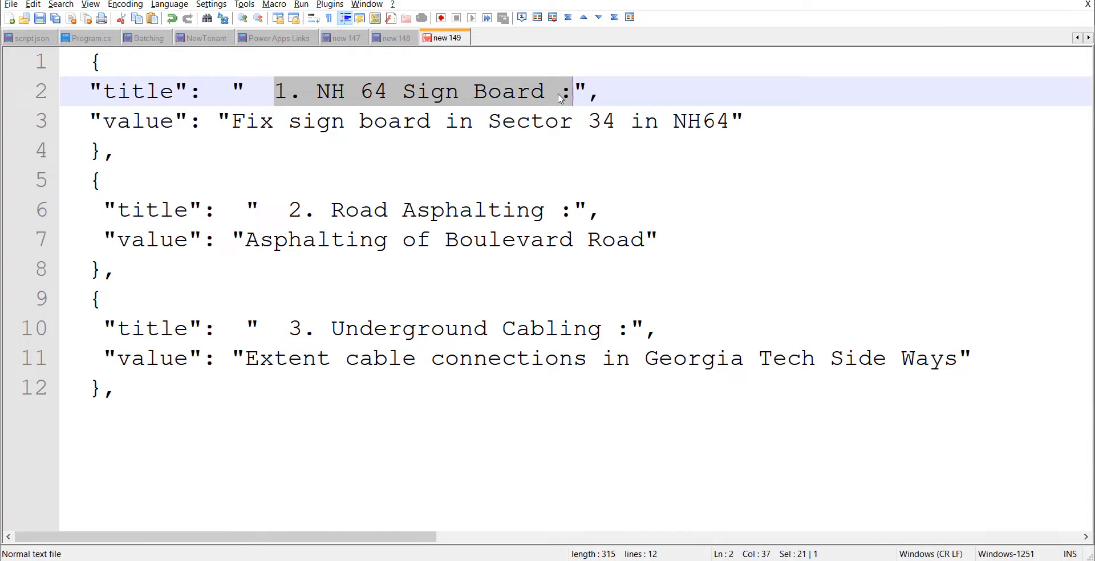
pyautogui.moveTo(231, 122); pyautogui.dragTo(730, 121)
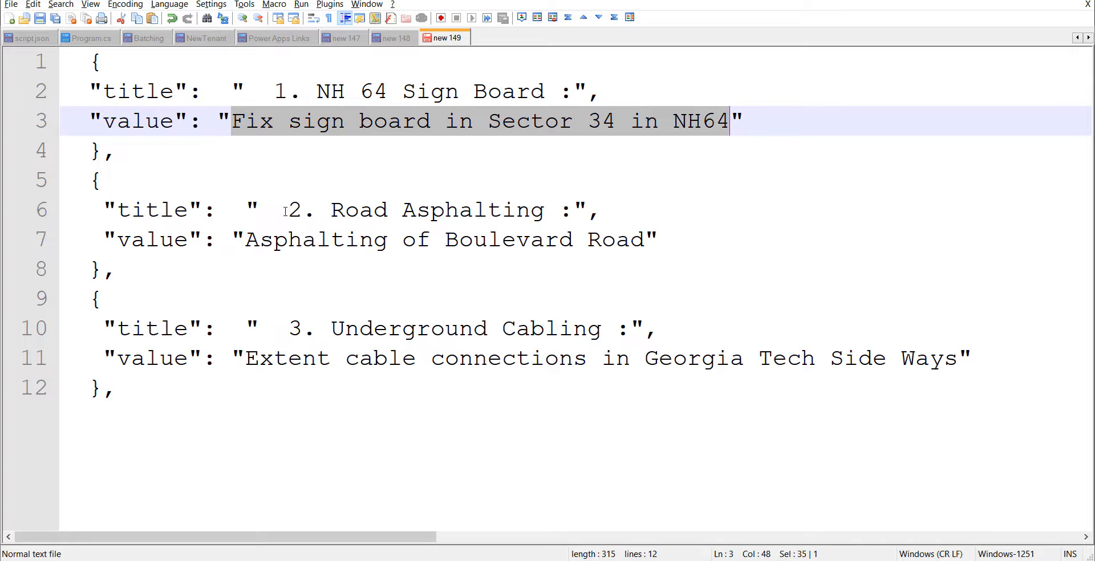
pyautogui.moveTo(285, 212); pyautogui.dragTo(573, 210)
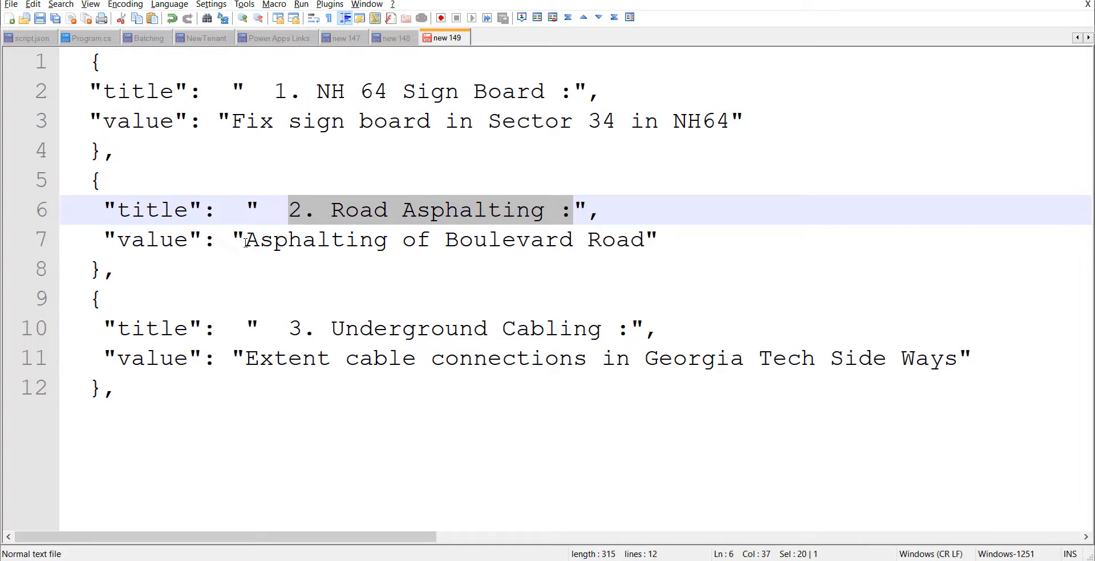
pyautogui.moveTo(246, 240); pyautogui.dragTo(630, 240)
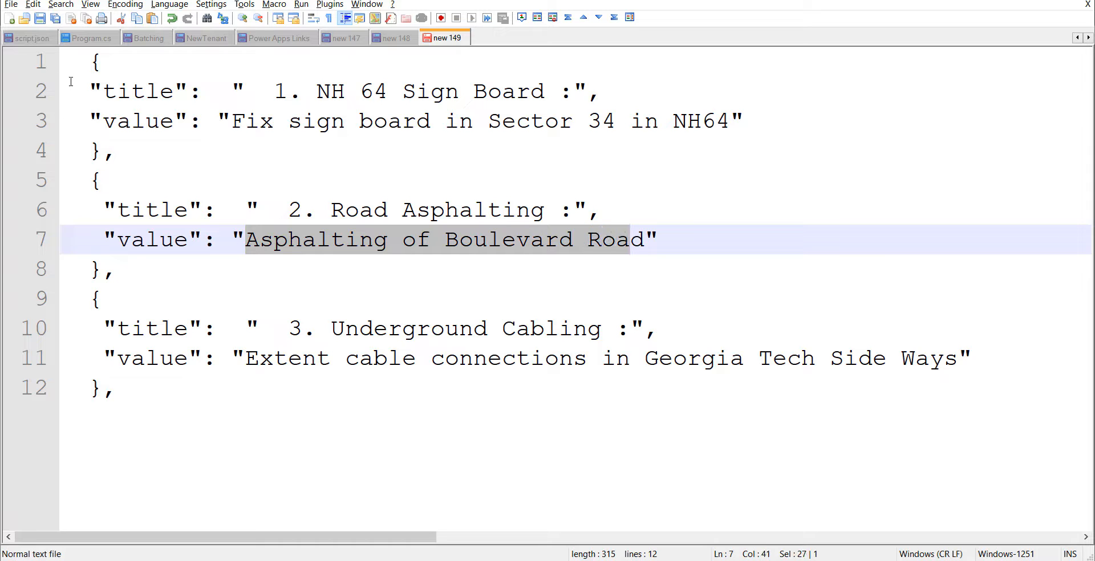
pyautogui.moveTo(74, 62); pyautogui.dragTo(116, 152)
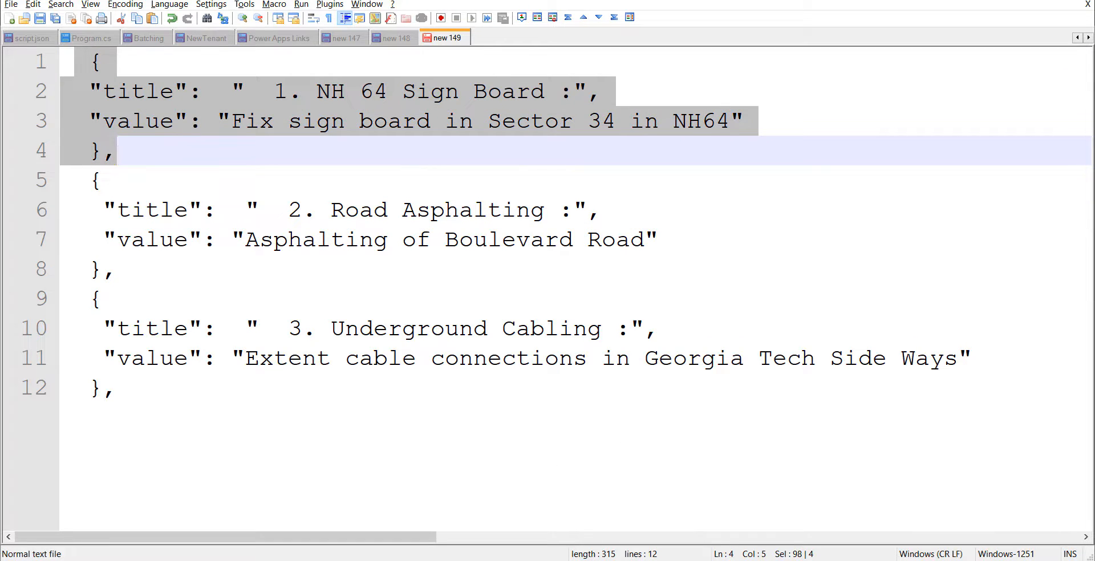
# Back in Power Automate, add a Compose action after Increment variable containing a JSON fact with title "CountOfItems. WorkItem :" and value "Description", ending in a comma.
pyautogui.click(311, 559)
pyautogui.click(386, 518)
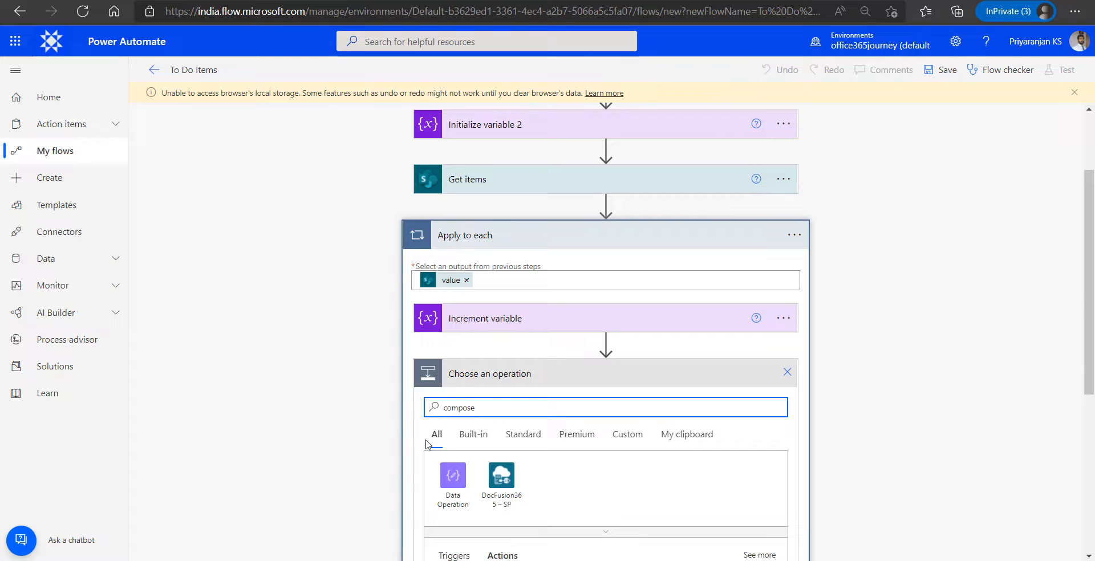
pyautogui.click(452, 476)
pyautogui.click(491, 481)
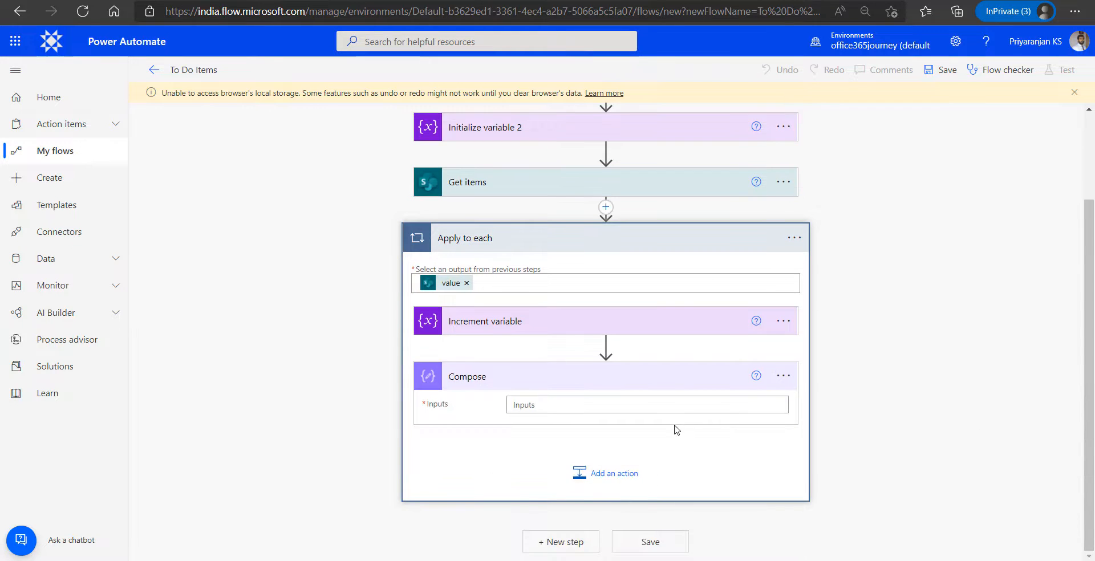
pyautogui.click(655, 406)
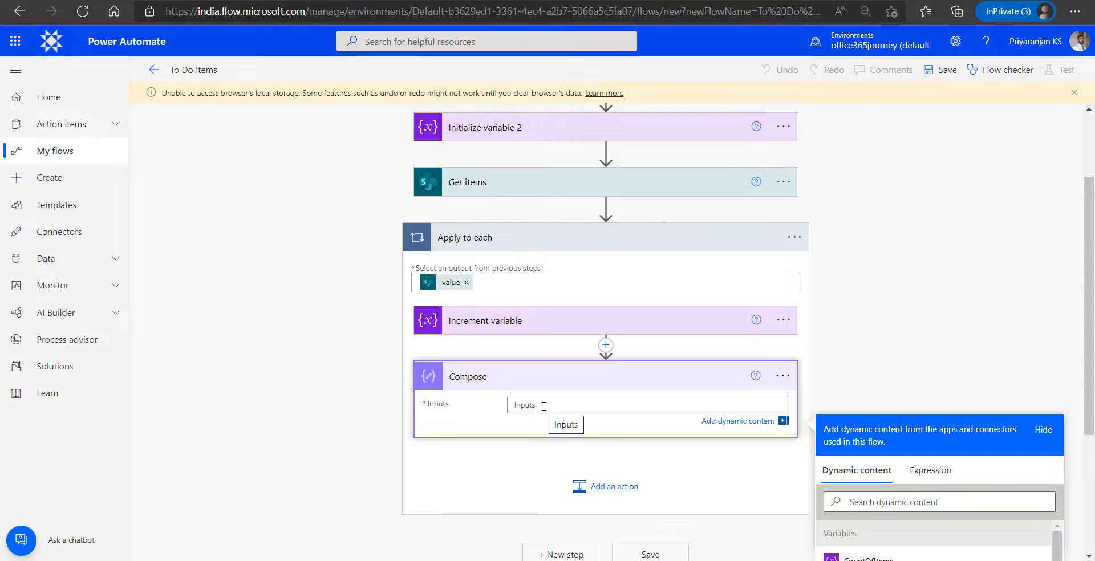
pyautogui.write('{ "title": "CountOfItems. WorkItem:", "value": "Description },')
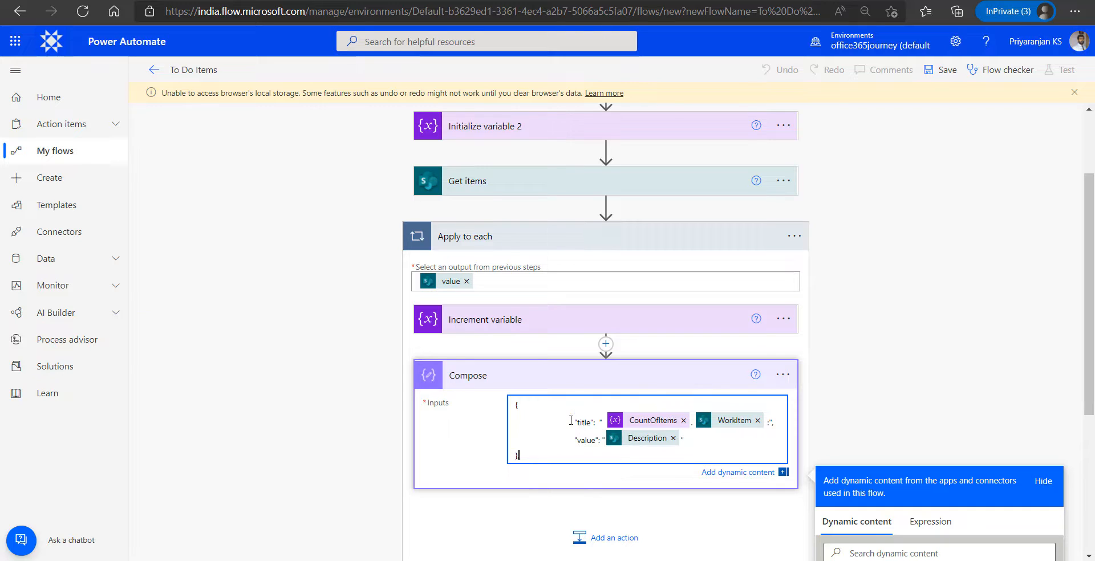
# Remove the extra indentation before "title" and "value" in the Compose input and review the whole JSON fact.
pyautogui.moveTo(573, 422); pyautogui.dragTo(523, 421)
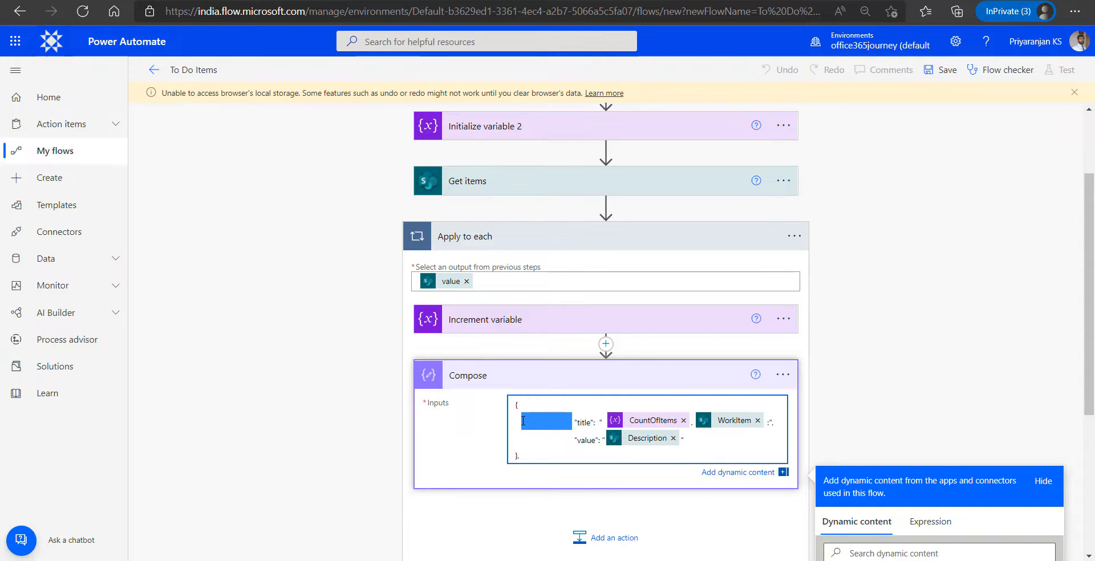
pyautogui.press('BackSpace')
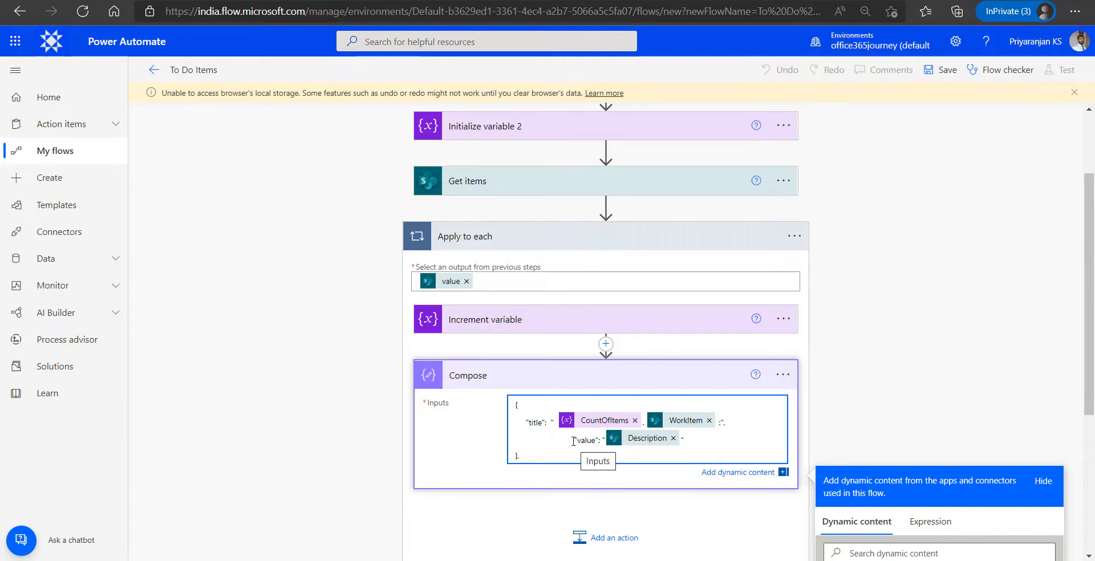
pyautogui.moveTo(573, 439); pyautogui.dragTo(525, 438)
pyautogui.press('BackSpace')
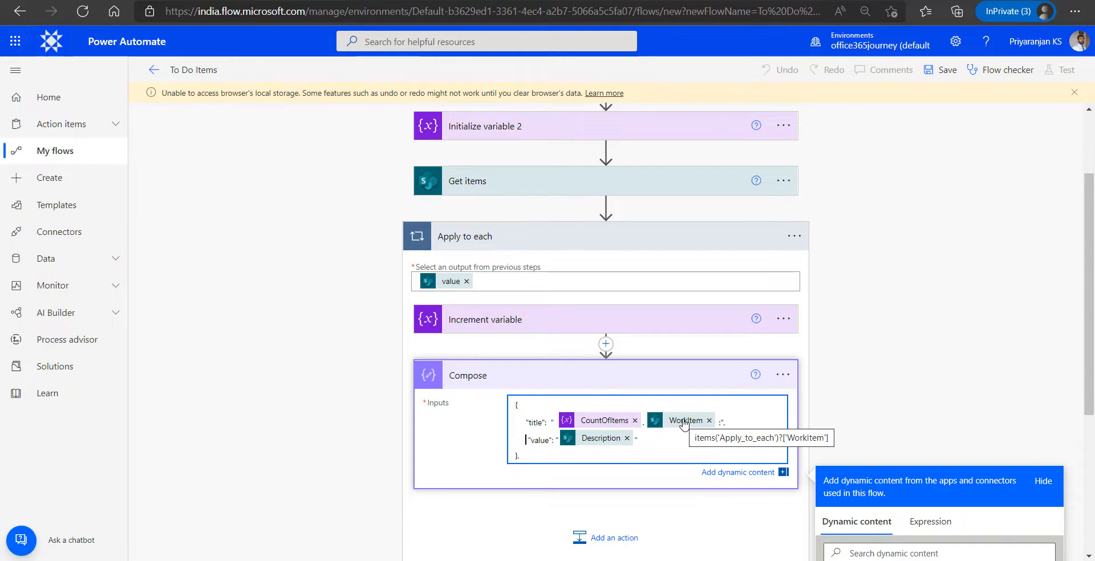
pyautogui.click(479, 1)
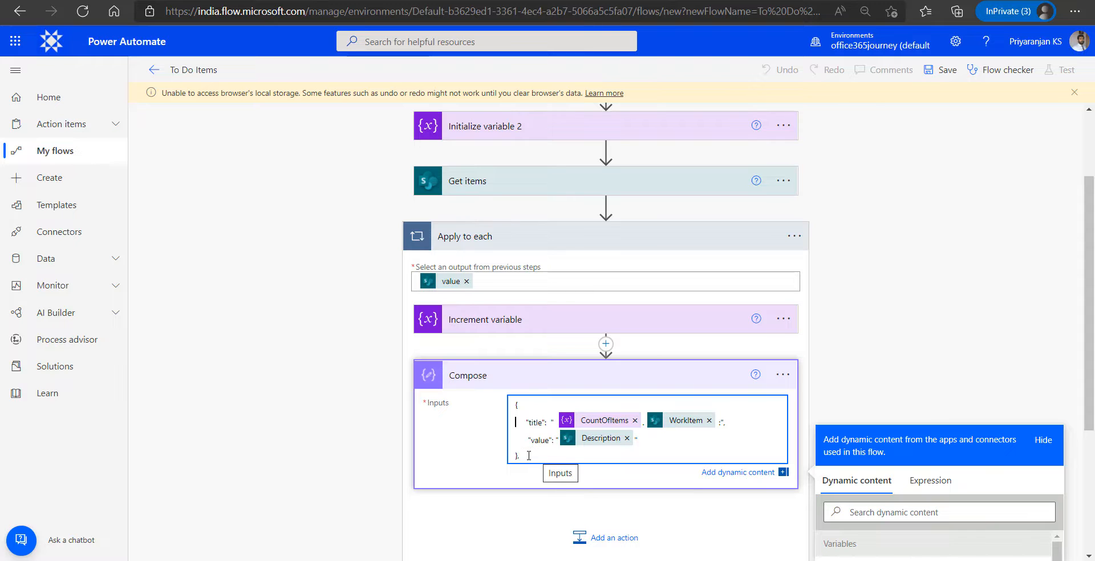
pyautogui.moveTo(526, 452); pyautogui.dragTo(511, 406)
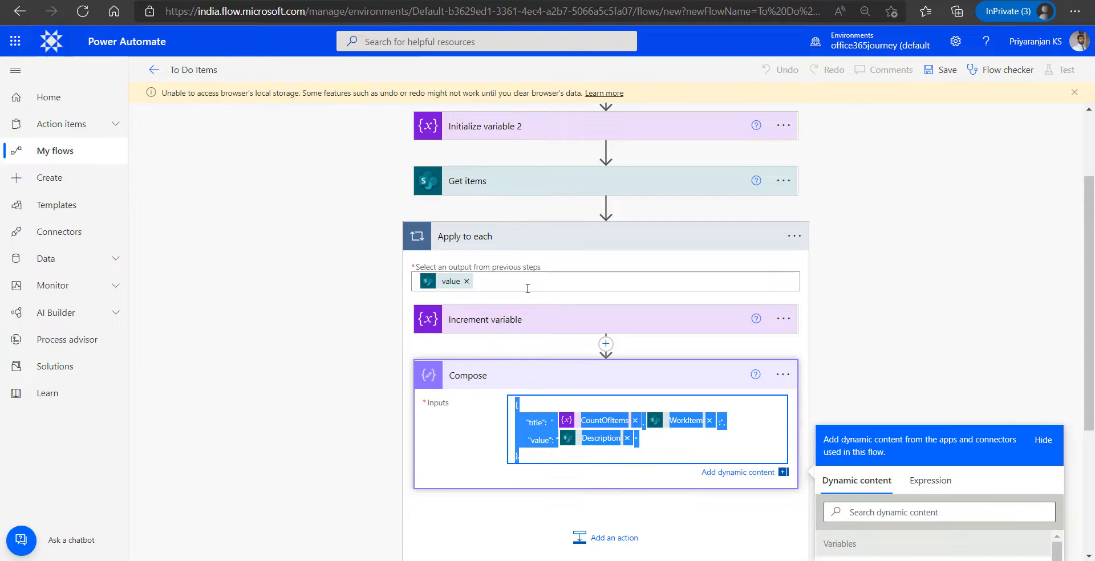
# Add an Append to string variable action after Compose that appends the Compose Outputs to WorkLogItems.
pyautogui.click(595, 536)
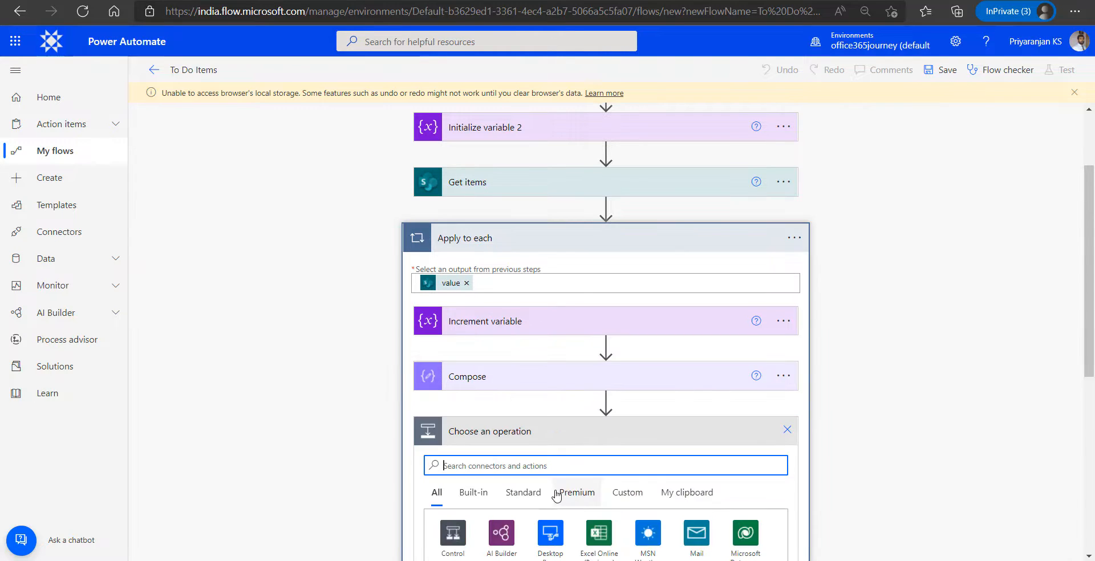
pyautogui.write('appen')
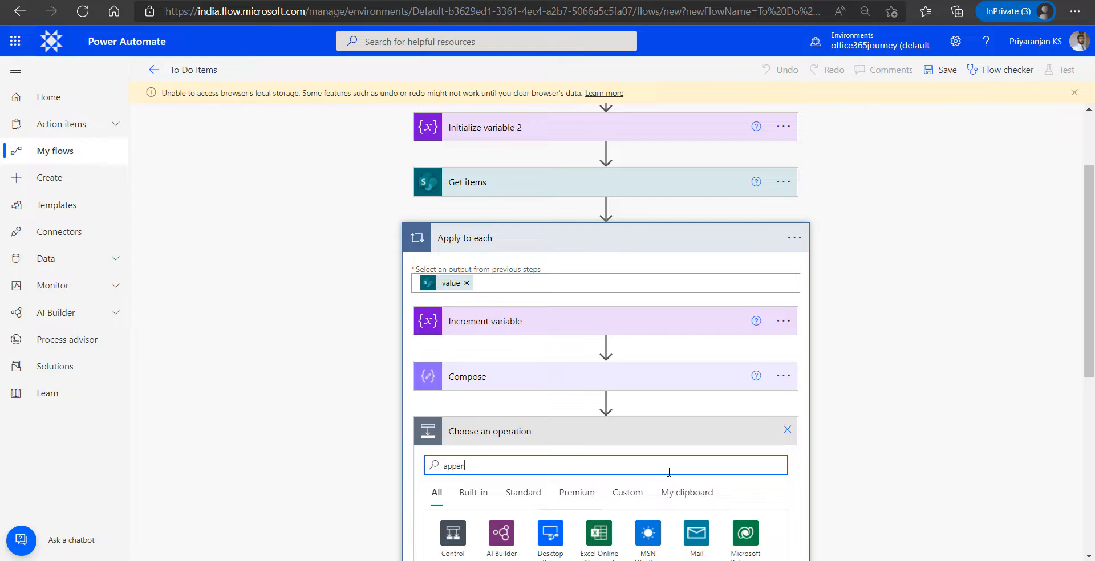
pyautogui.write('d to')
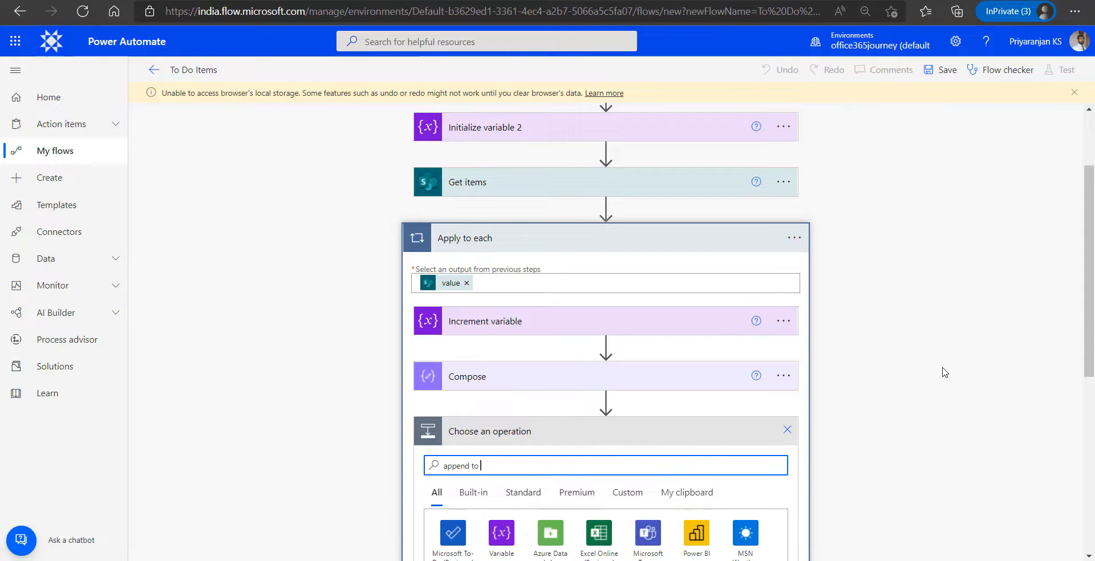
pyautogui.click(500, 534)
pyautogui.click(497, 220)
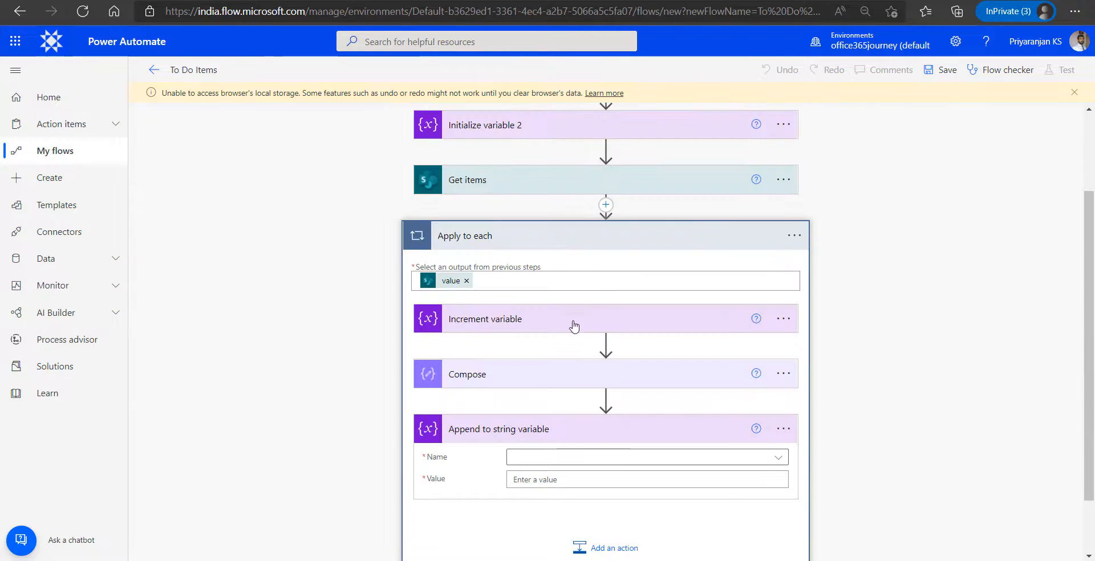
pyautogui.click(525, 455)
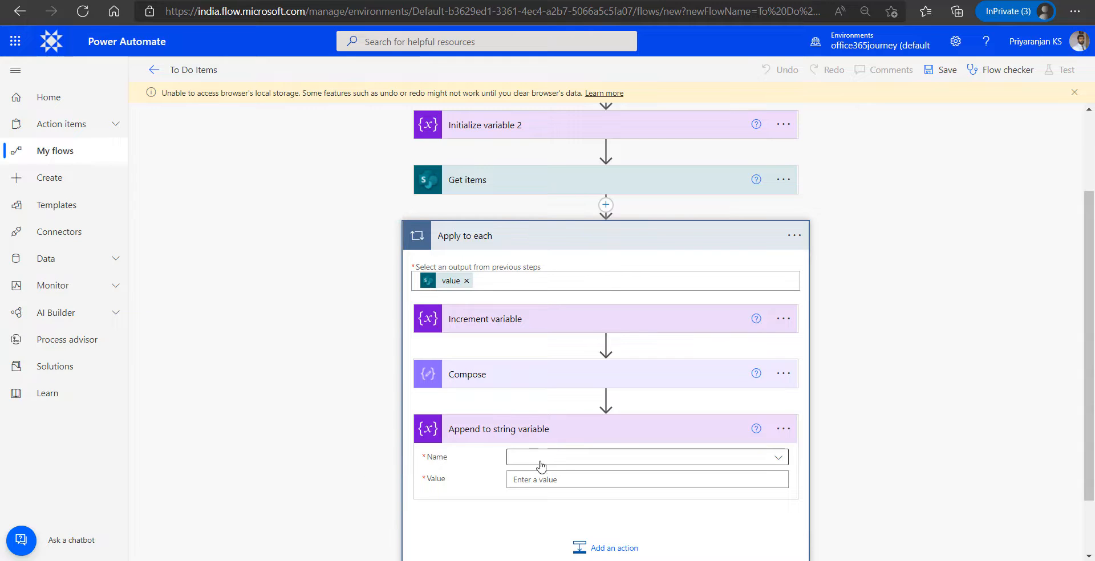
pyautogui.click(556, 502)
pyautogui.click(611, 478)
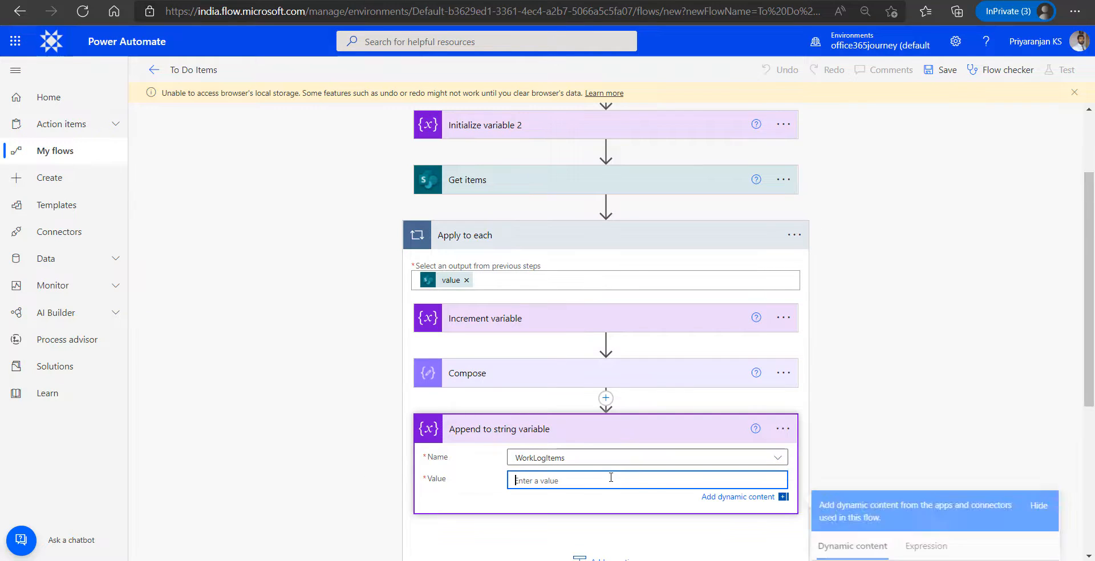
pyautogui.click(861, 439)
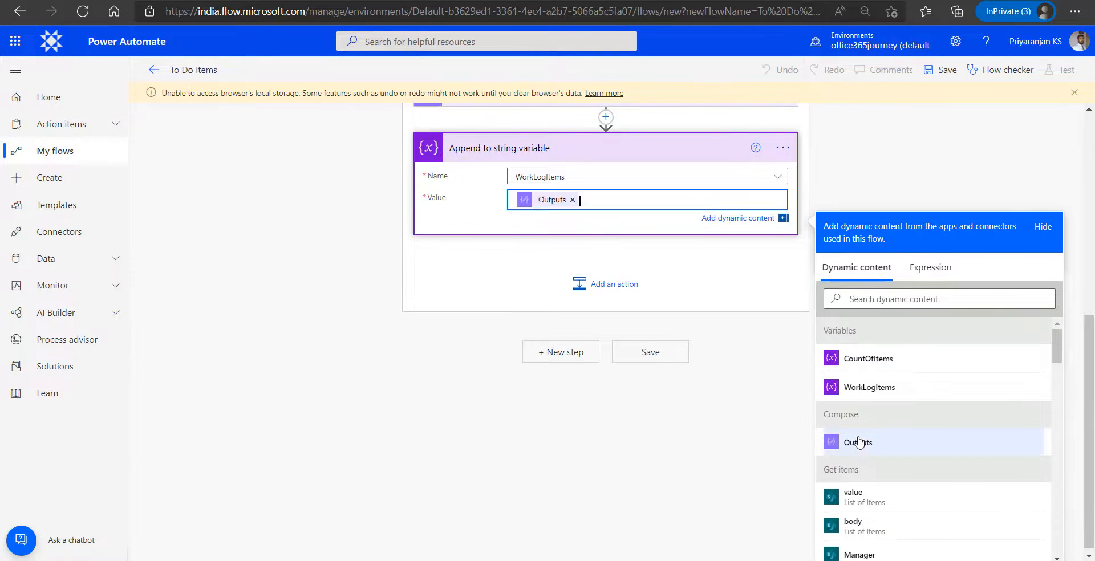
pyautogui.scroll(6, 662, 357)
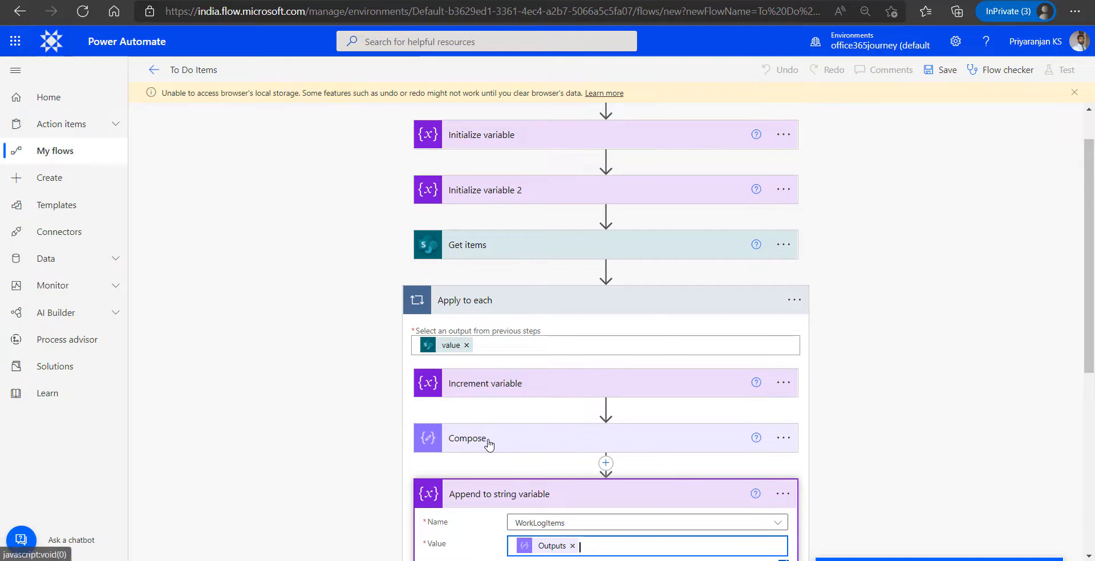
# Expand the Compose action to review its JSON fact, and select all three sample fact objects in Notepad++ for comparison.
pyautogui.click(505, 445)
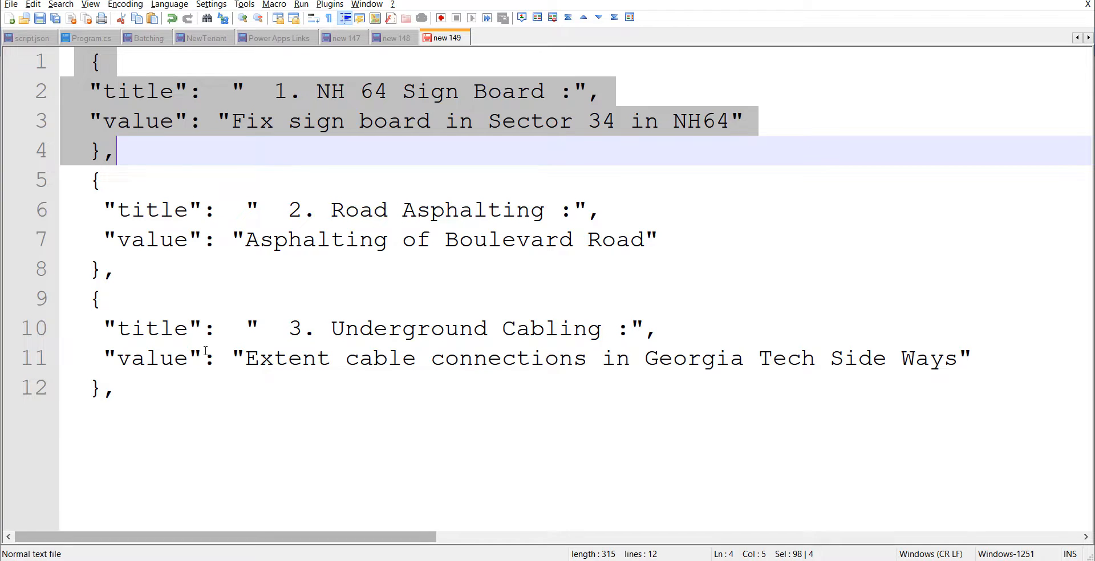
pyautogui.click(169, 386)
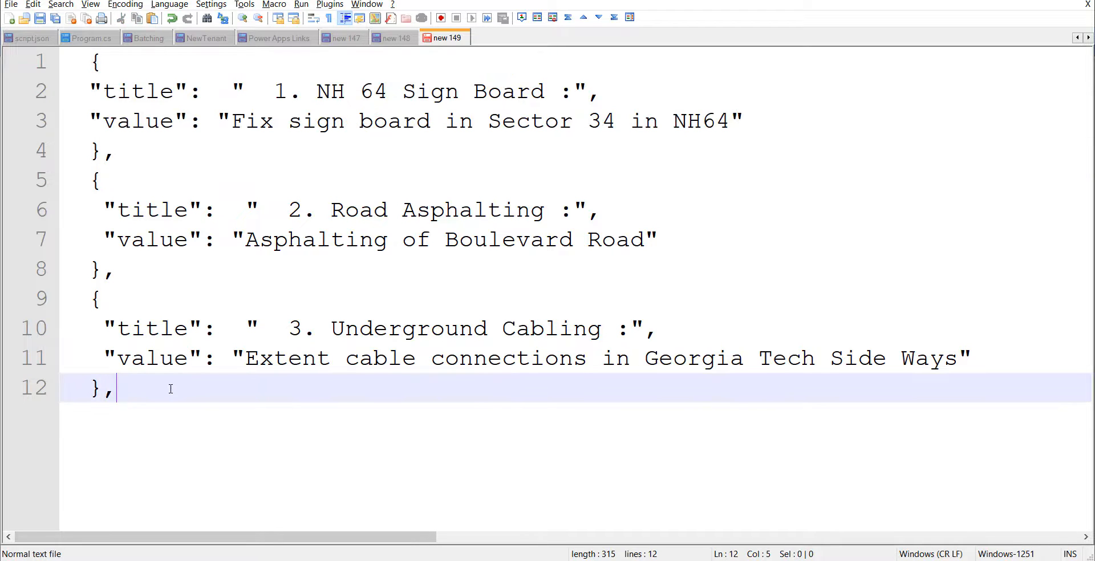
pyautogui.moveTo(159, 399); pyautogui.dragTo(55, 47)
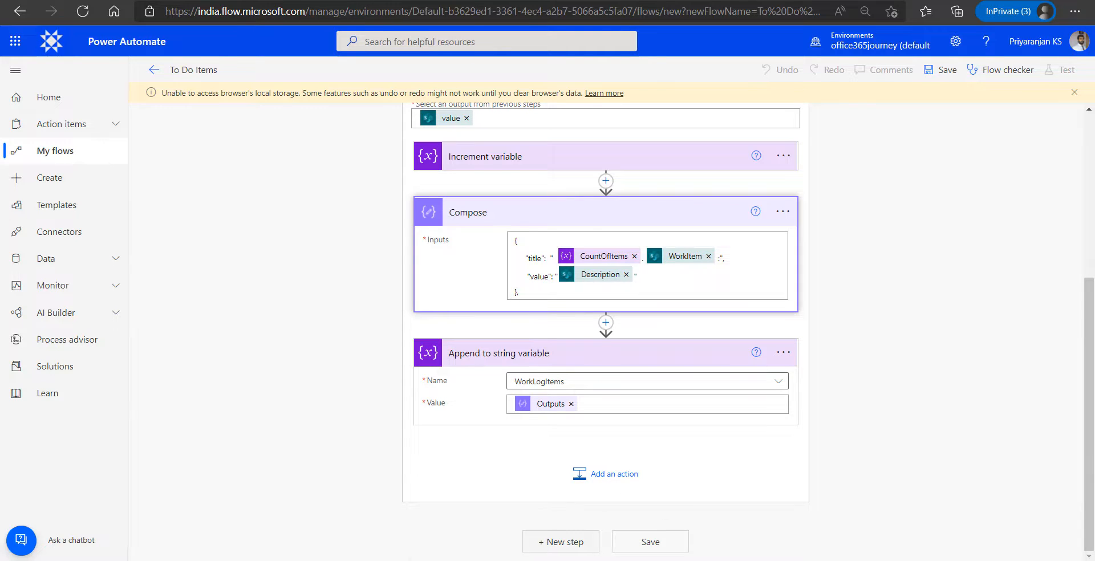
# In Power Automate, add the Microsoft Teams action Post adaptive card in a chat or channel after Apply to each.
pyautogui.click(539, 544)
pyautogui.write('Posta an')
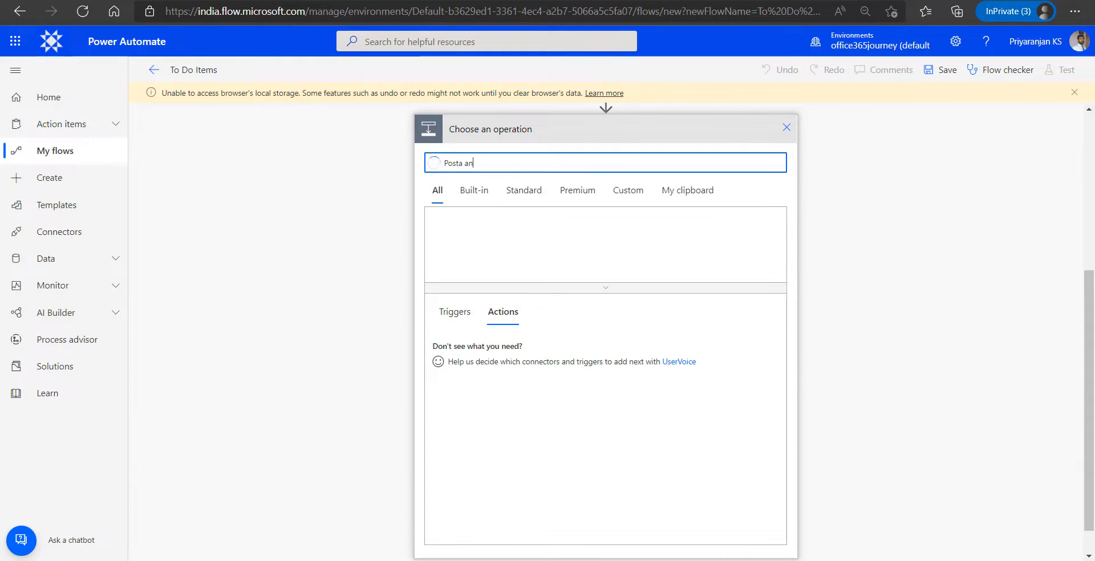
pyautogui.press('BackSpace')
pyautogui.write('adn ada')
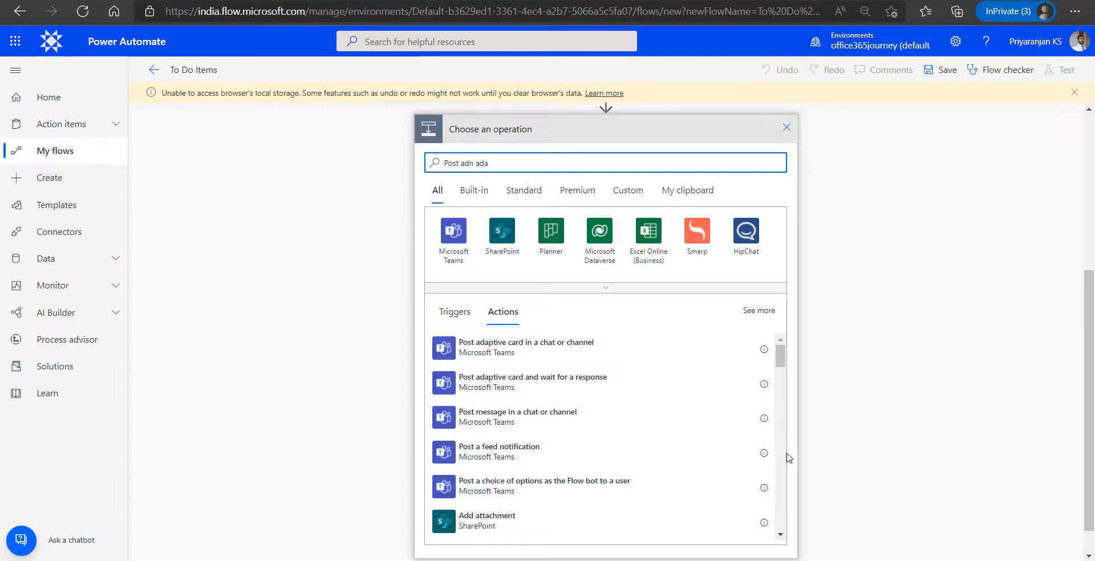
pyautogui.click(610, 356)
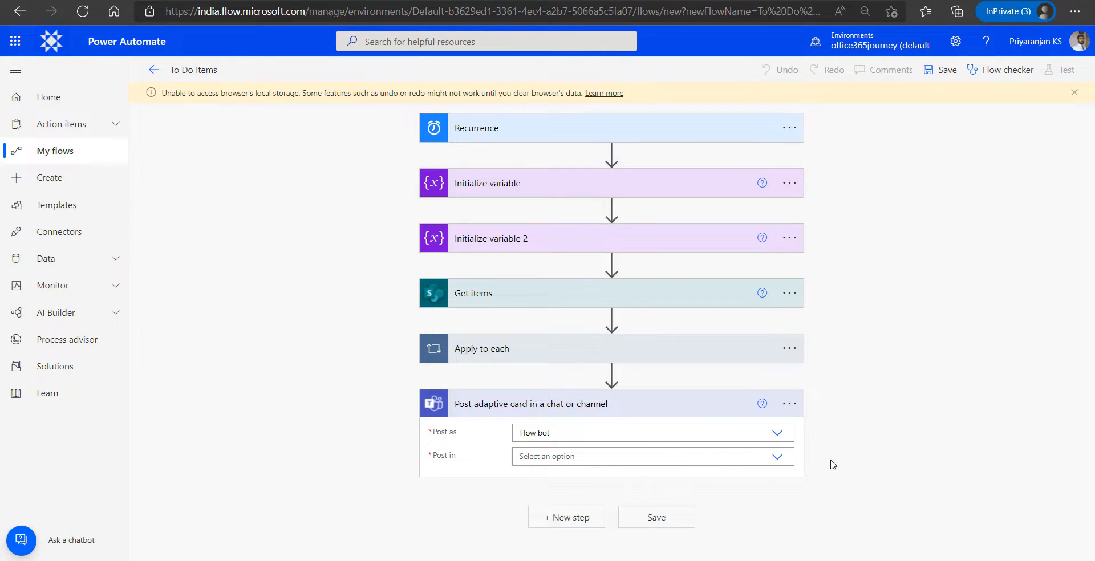
# Set the adaptive card action to post in Chat with Flow bot and choose the user's own account as recipient.
pyautogui.click(782, 459)
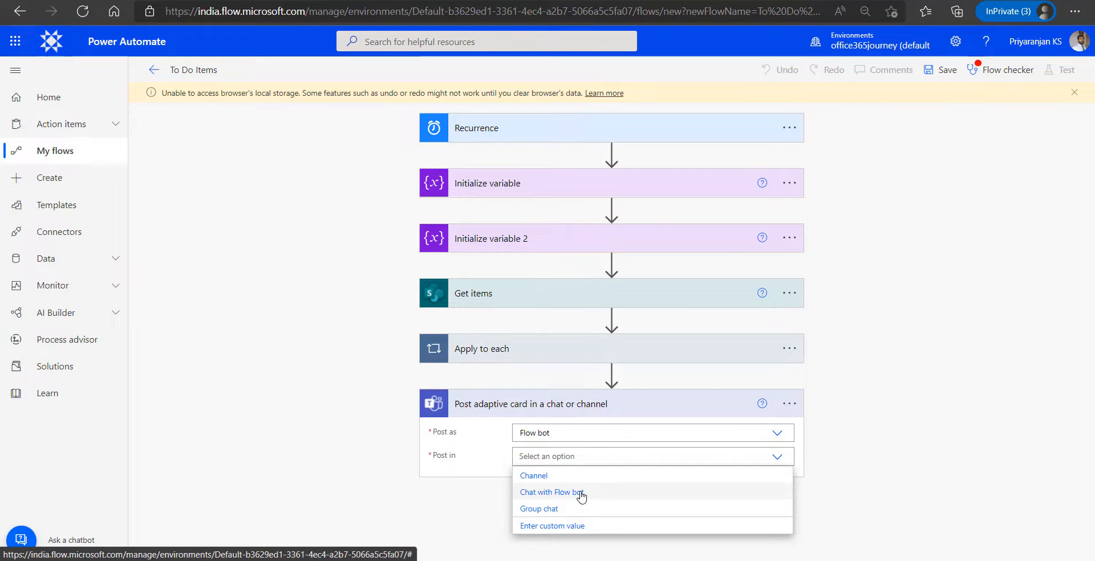
pyautogui.click(580, 494)
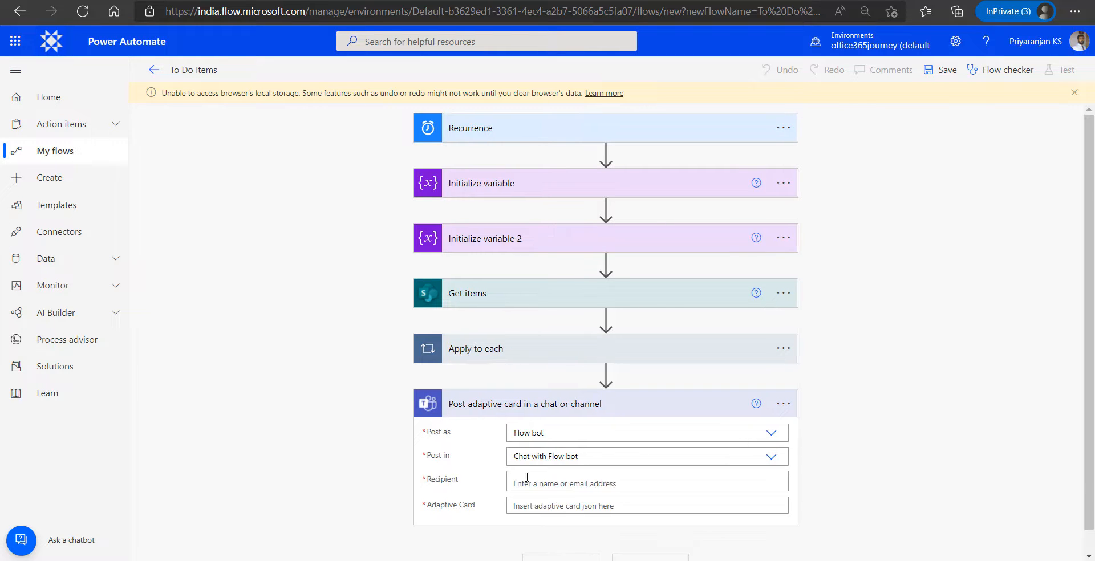
pyautogui.click(575, 482)
pyautogui.write('priyar')
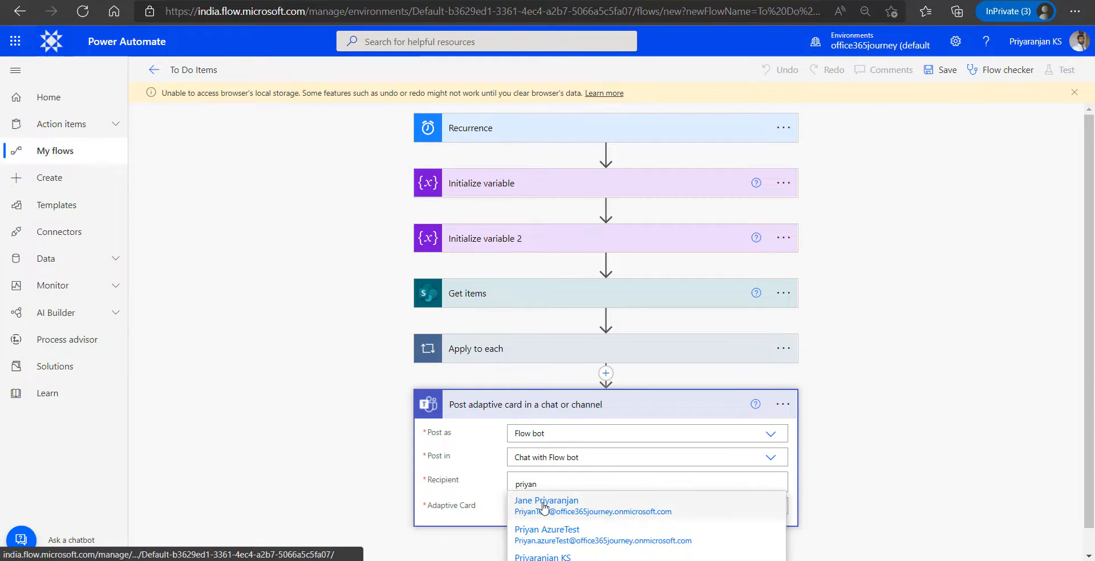
pyautogui.click(542, 557)
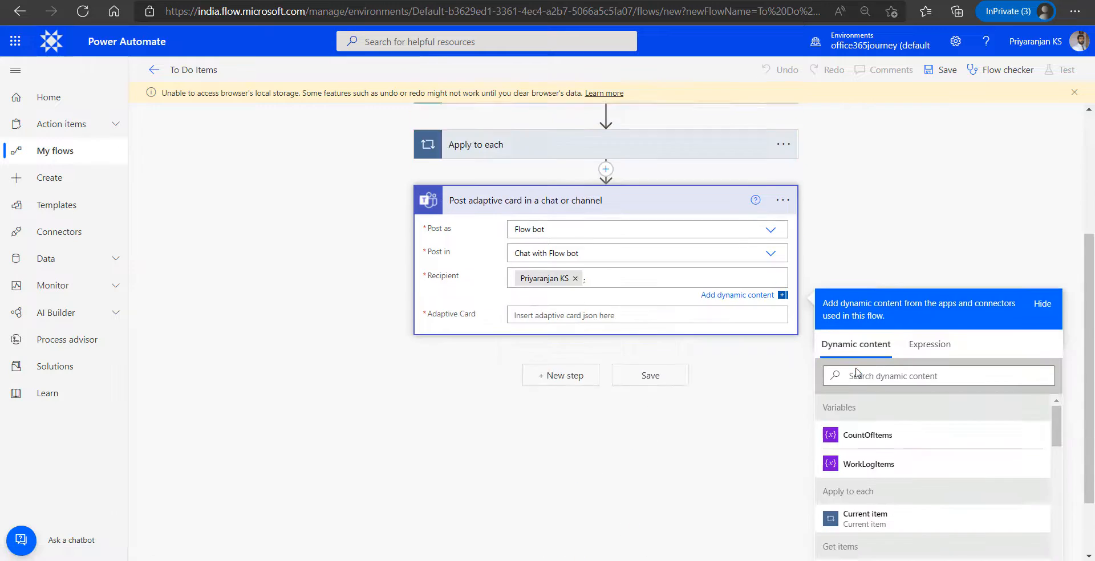
# Switch to the Adaptive Cards designer and replace the whole sample card payload with the prepared work log card JSON.
pyautogui.click(537, 238)
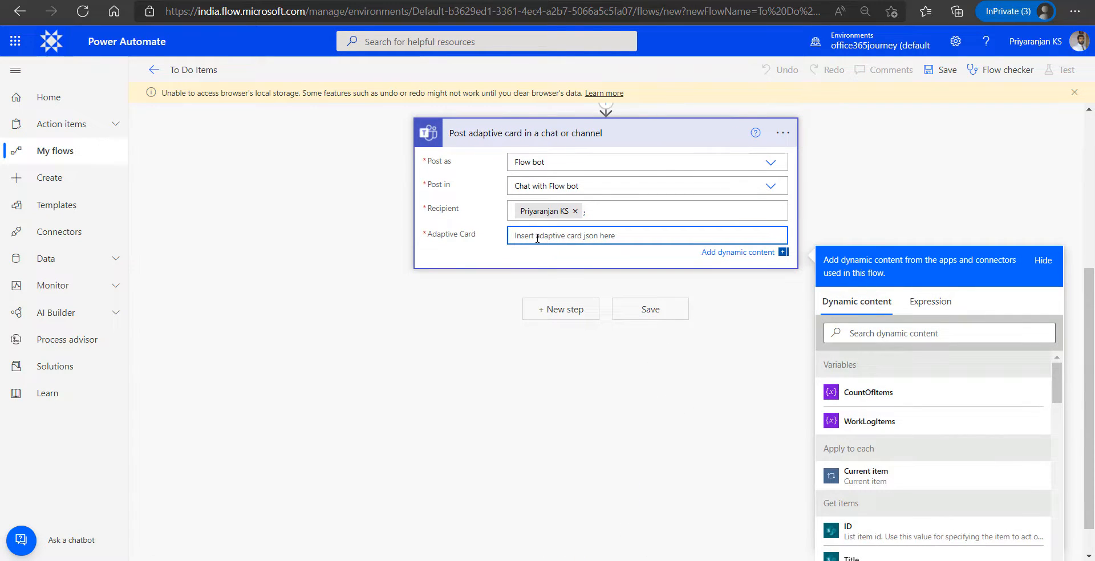
pyautogui.hotkey('alt', 'Tab')
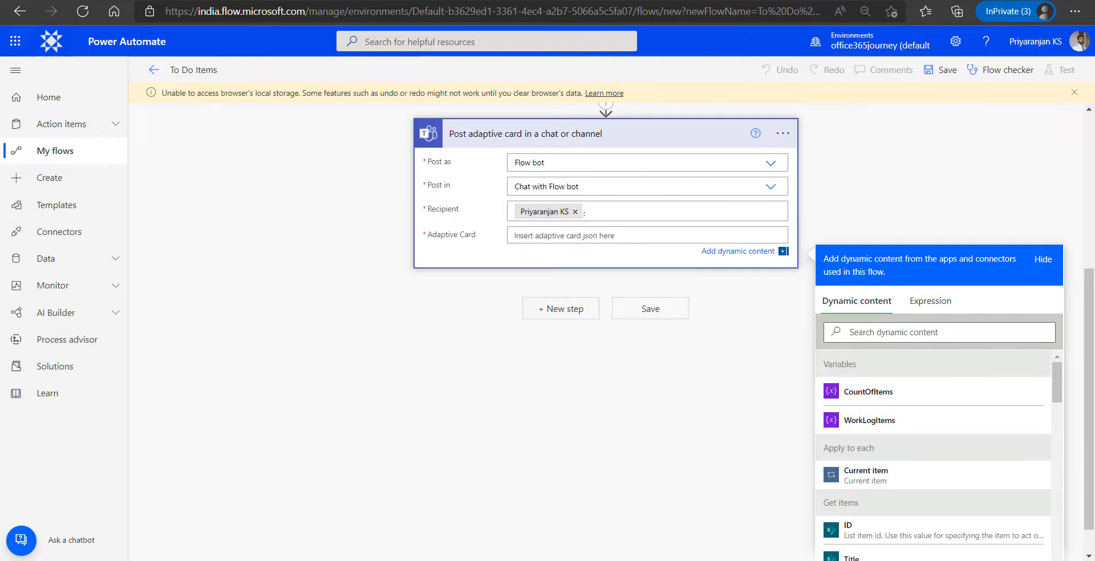
pyautogui.hotkey('ctrl', 'Tab')
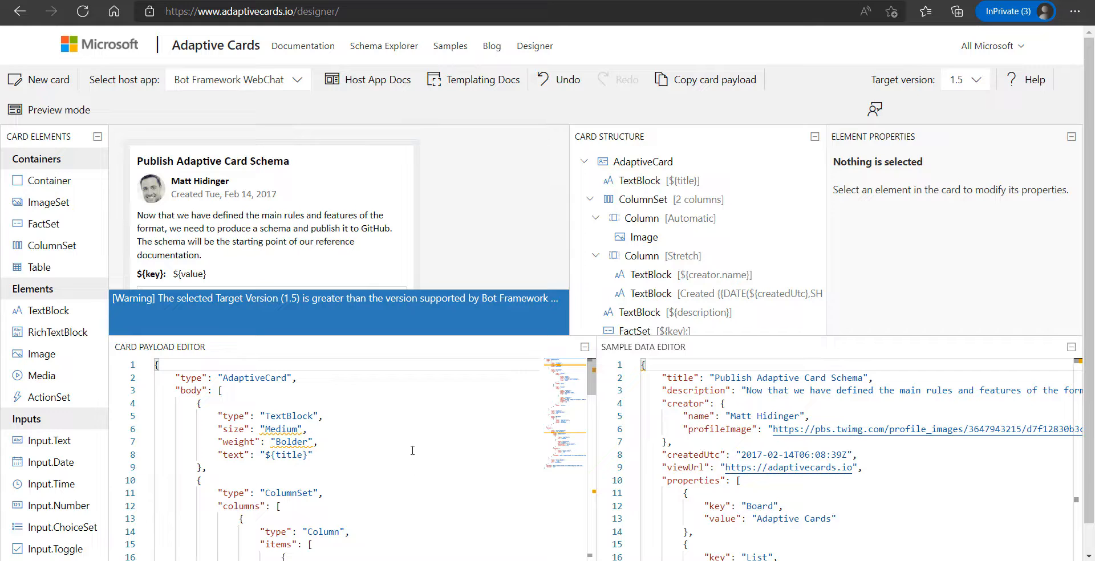
pyautogui.click(345, 507)
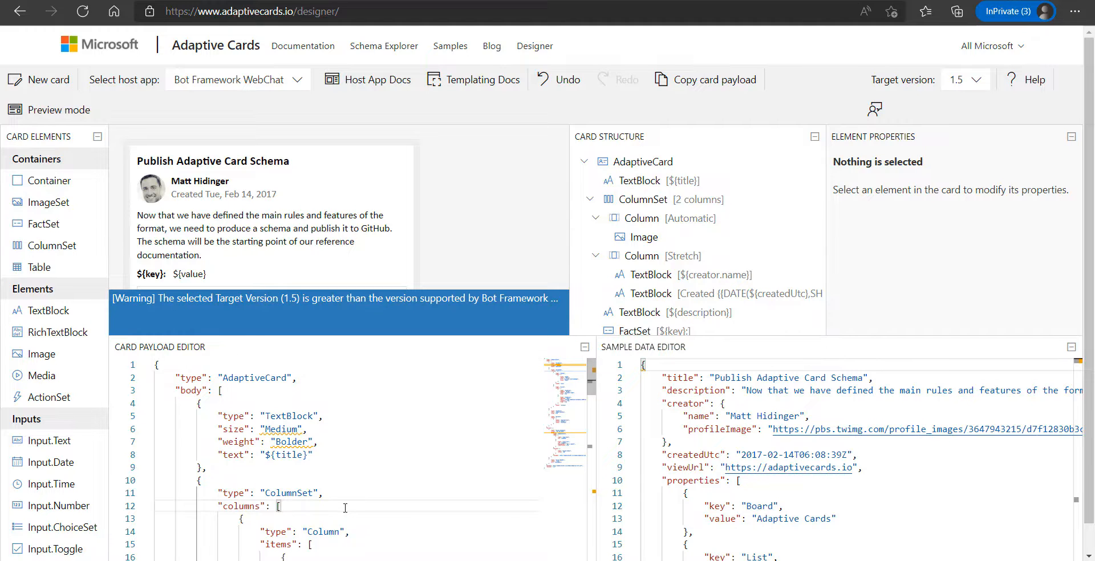
pyautogui.hotkey('ctrl', 'a')
pyautogui.press('Delete')
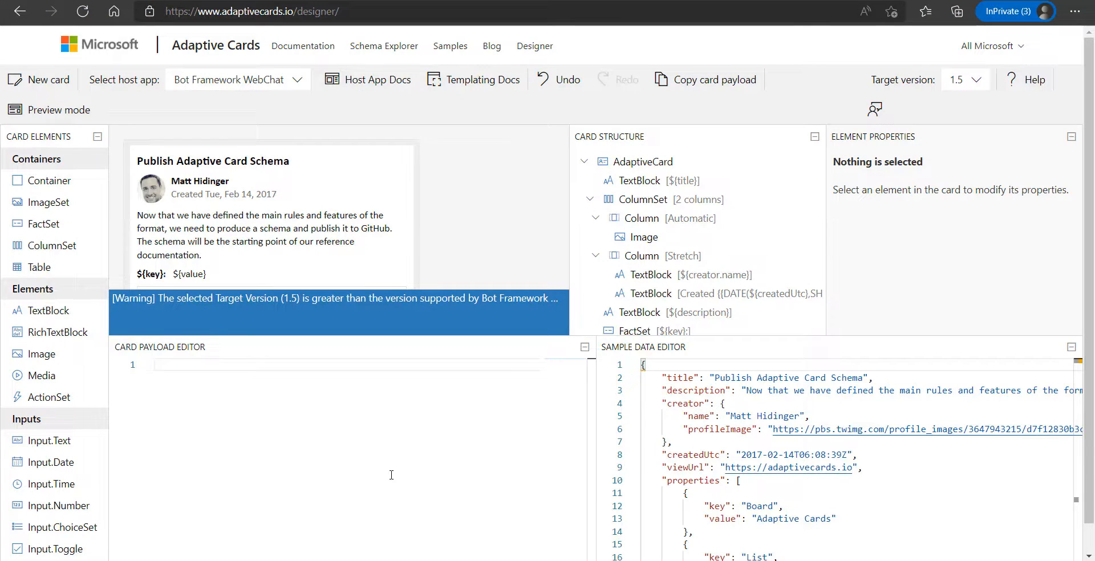
pyautogui.hotkey('ctrl', 'v')
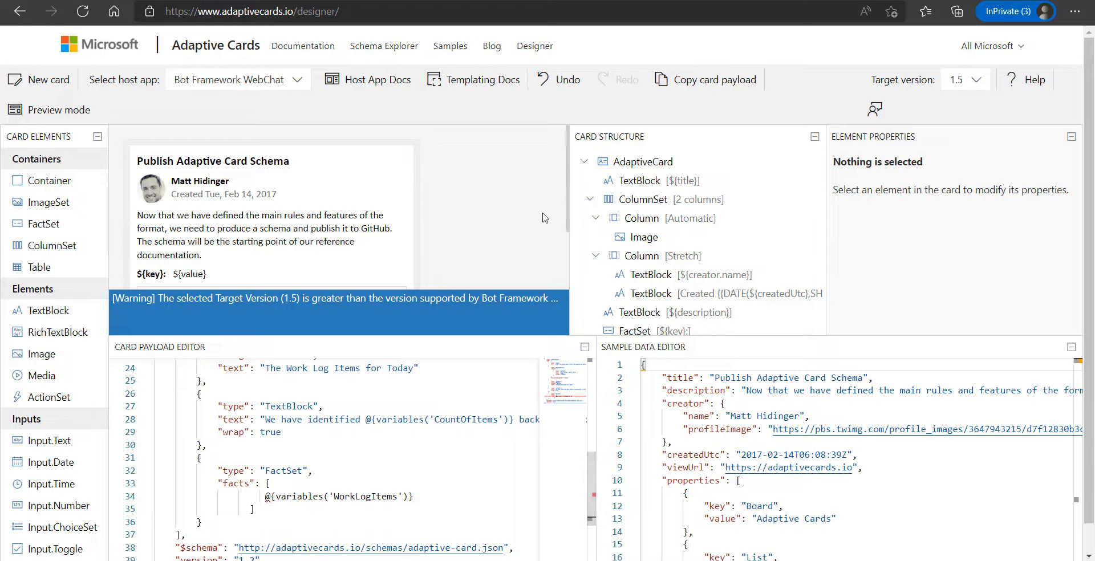
# Collapse the card structure, element properties and sample data sections, and turn on preview mode.
pyautogui.click(815, 137)
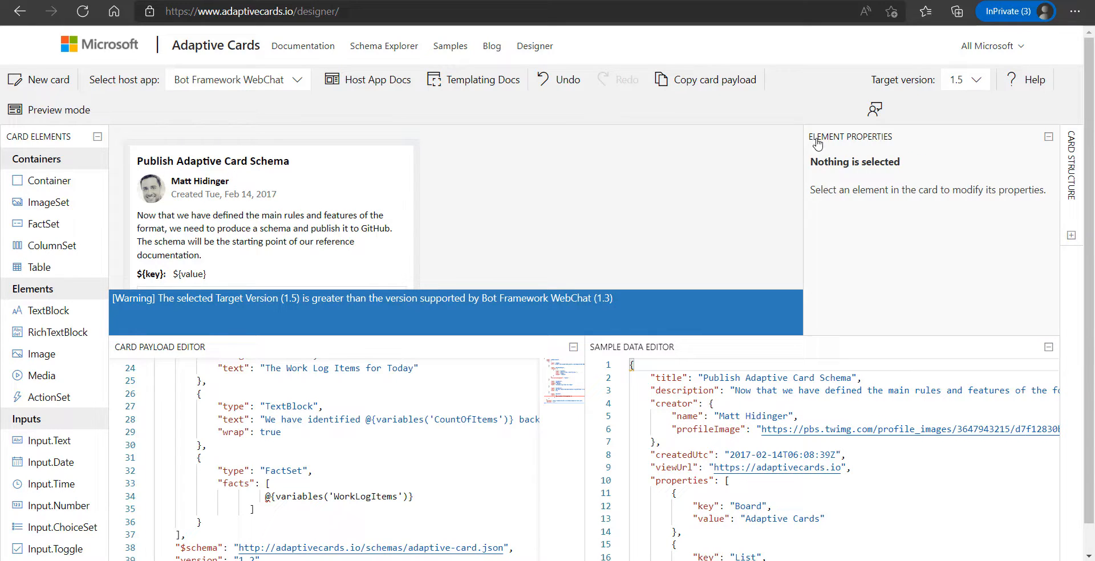
pyautogui.click(1047, 138)
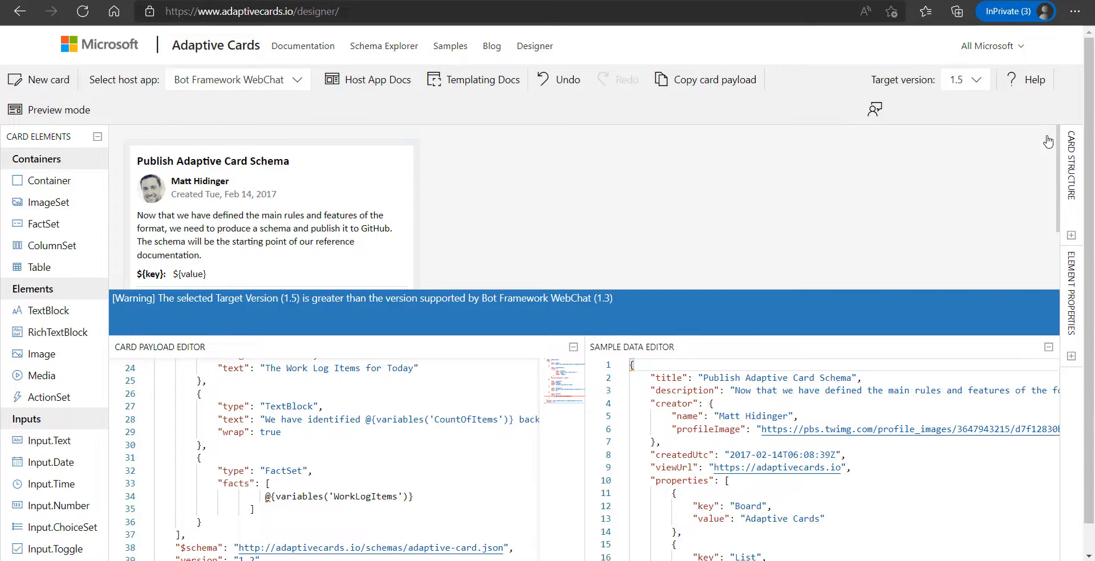
pyautogui.click(1048, 347)
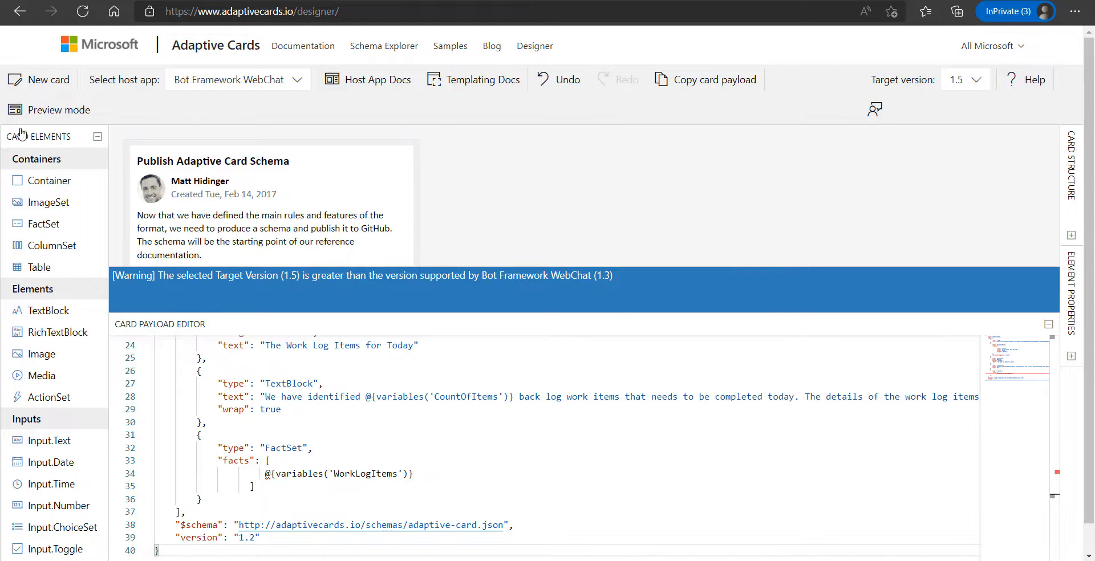
pyautogui.click(49, 110)
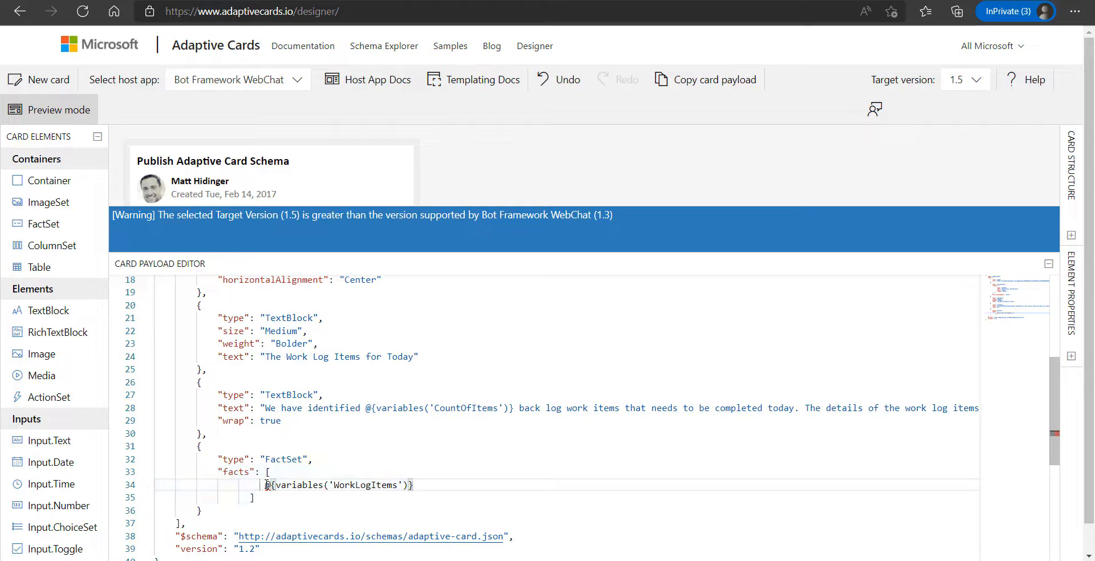
# Remove the @{variables('WorkLogItems')} expression from the FactSet's facts array, leaving an empty line, and check the enlarged card preview.
pyautogui.moveTo(403, 485); pyautogui.dragTo(245, 483)
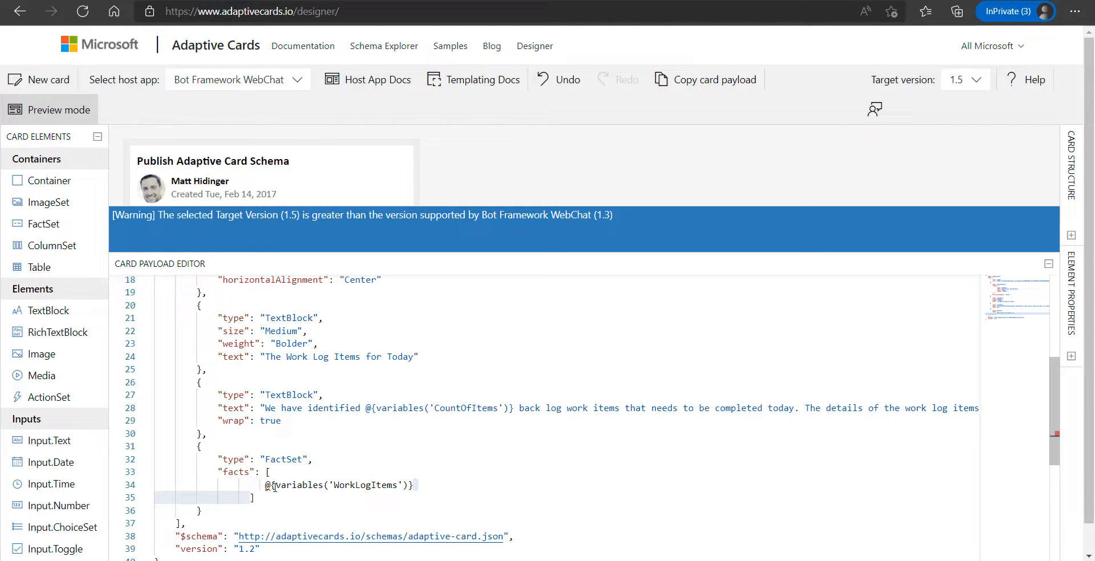
pyautogui.click(280, 481)
pyautogui.moveTo(266, 485); pyautogui.dragTo(423, 489)
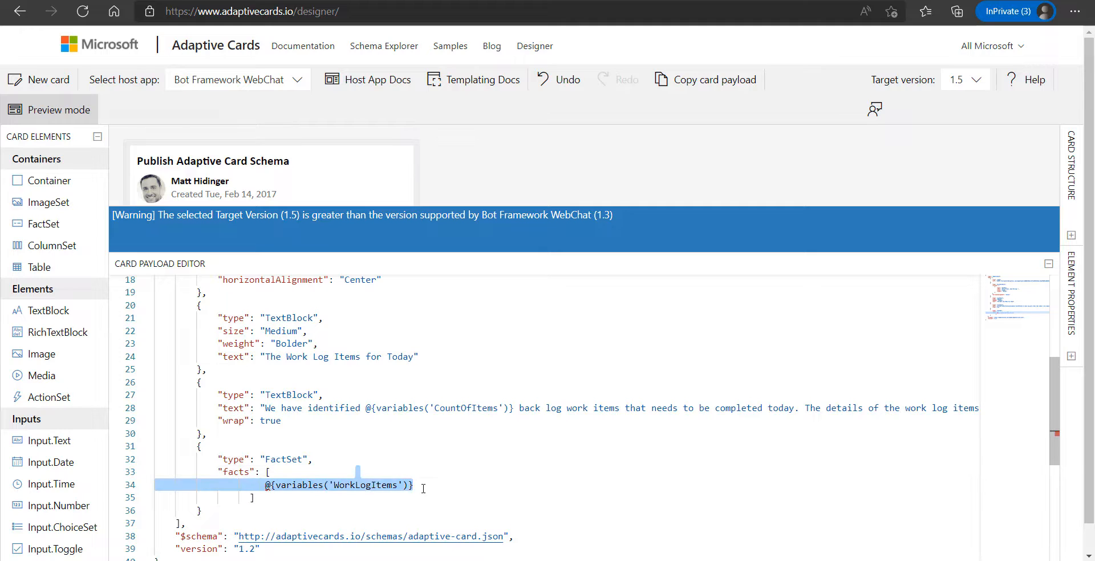
pyautogui.press('BackSpace')
pyautogui.press('Return')
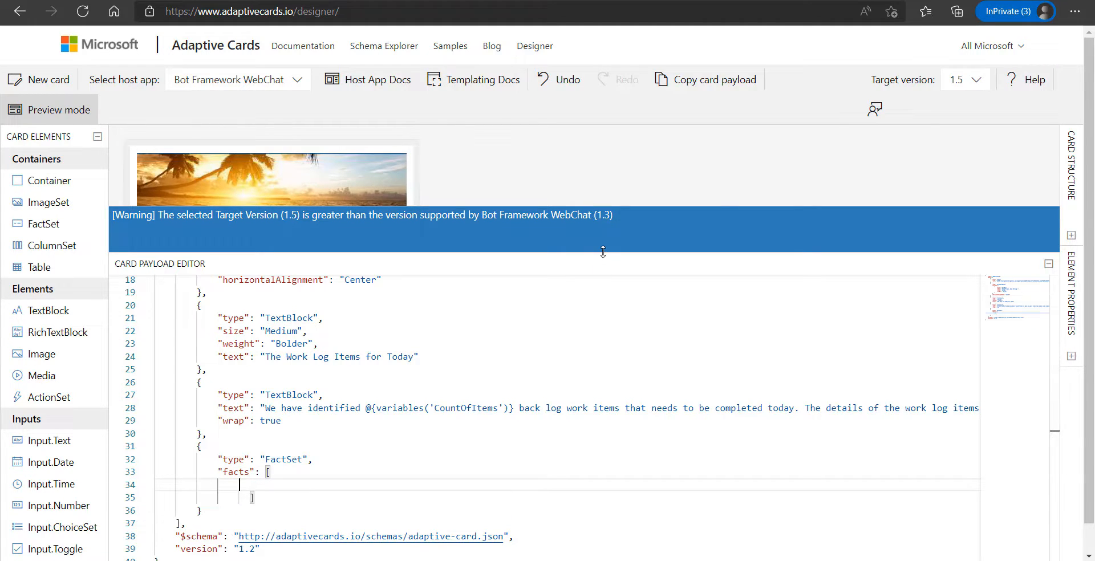
pyautogui.moveTo(603, 252); pyautogui.dragTo(602, 393)
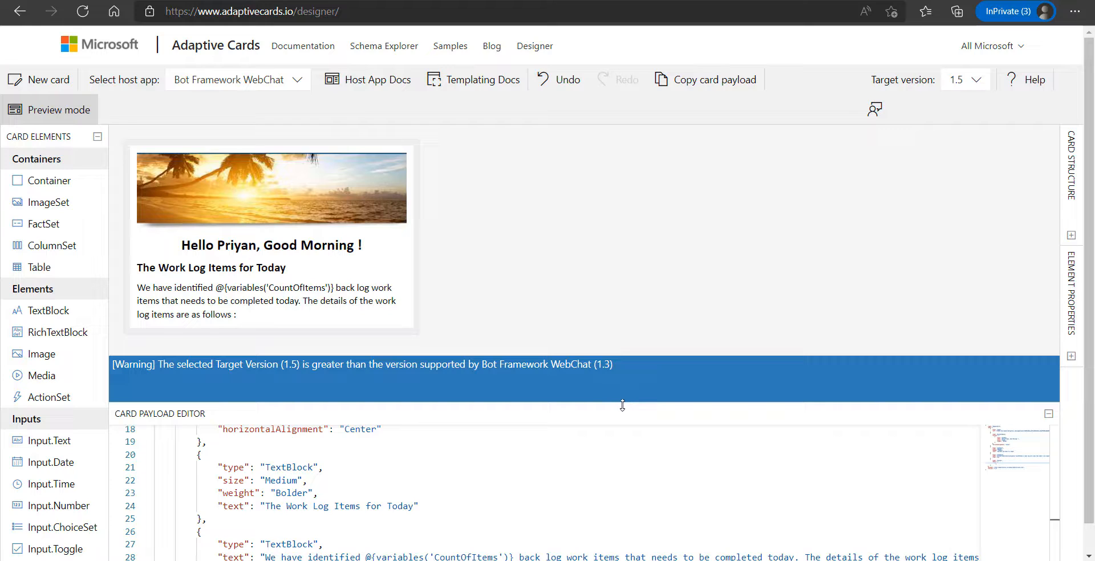
pyautogui.moveTo(622, 405); pyautogui.dragTo(616, 233)
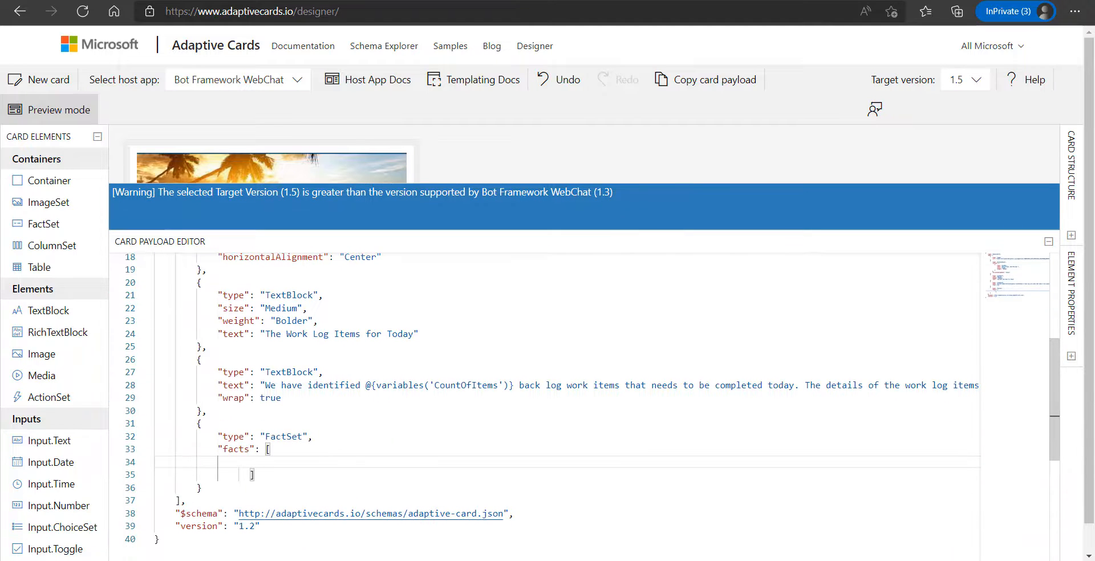
# Insert the three sample facts from Notepad++ into the facts array without the final trailing comma, and check the rendered card.
pyautogui.hotkey('alt', 'Tab')
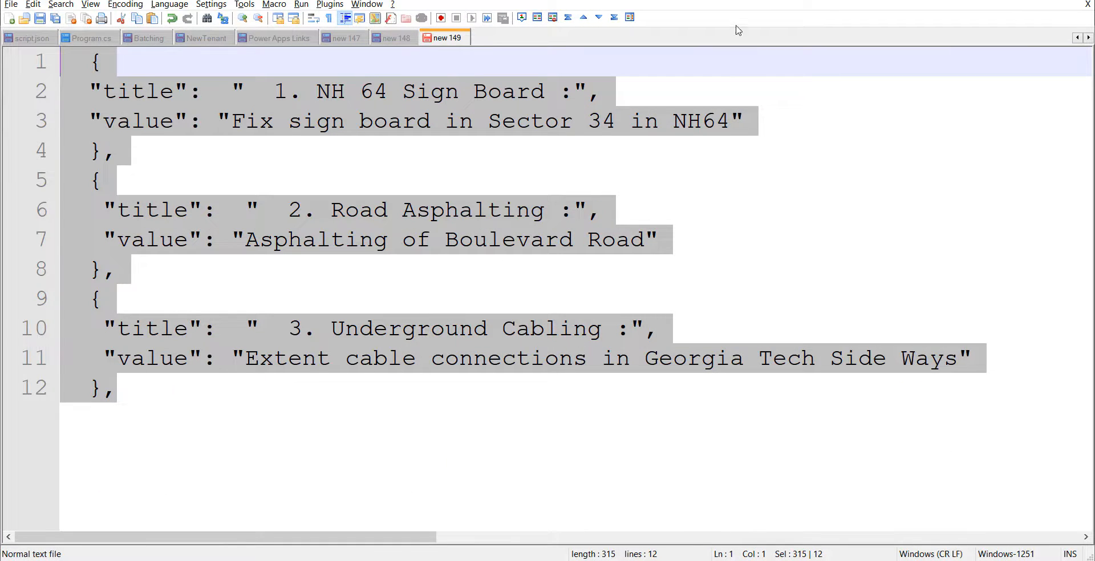
pyautogui.hotkey('alt', 'Tab')
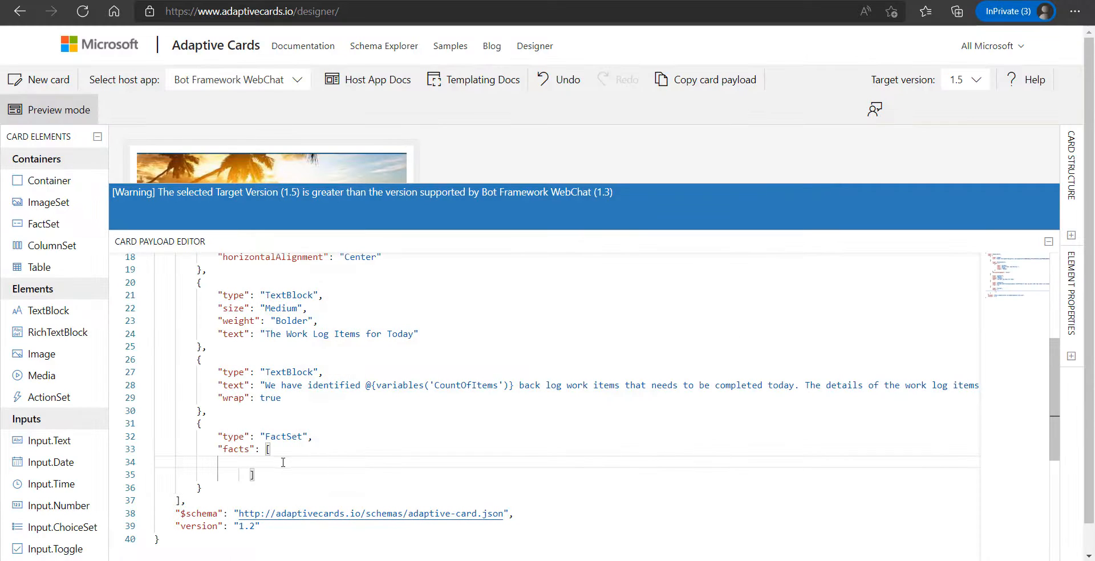
pyautogui.write('{ "title":  "  1. NH 64 Sign Board :", "value": "Fix sign board in Sector 34 in NH64" }, {  "title":  "  2. Road Asphalting :",  "value": "Asphalting of Boulevard Road" }, {  "title":  "  3. Underground Cabling :",  "value": "Extent cable connections in Georgia Tech Side Ways" },')
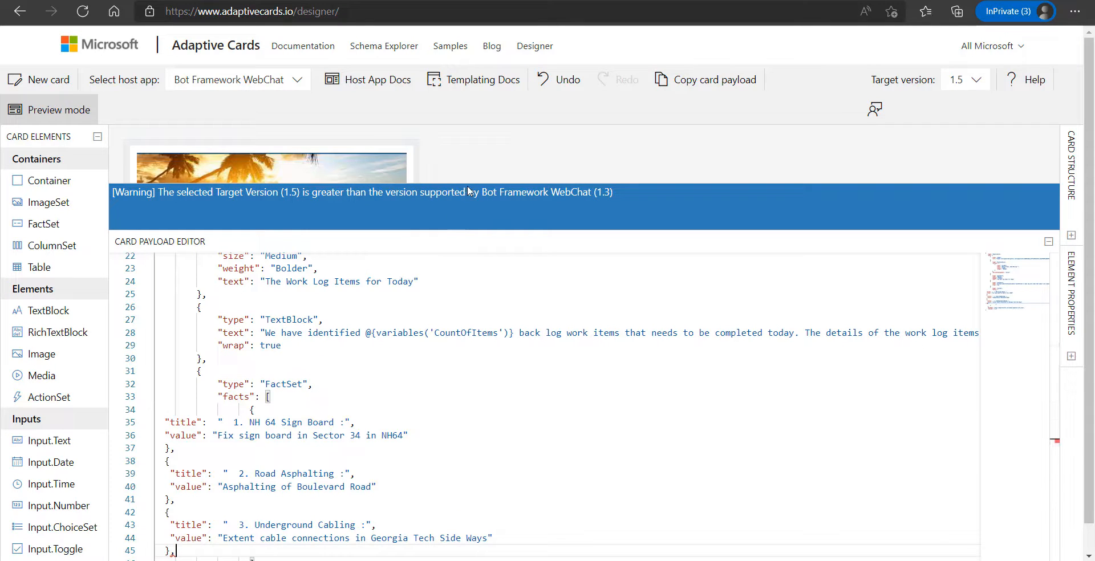
pyautogui.moveTo(661, 231); pyautogui.dragTo(673, 248)
pyautogui.scroll(-1, 197, 513)
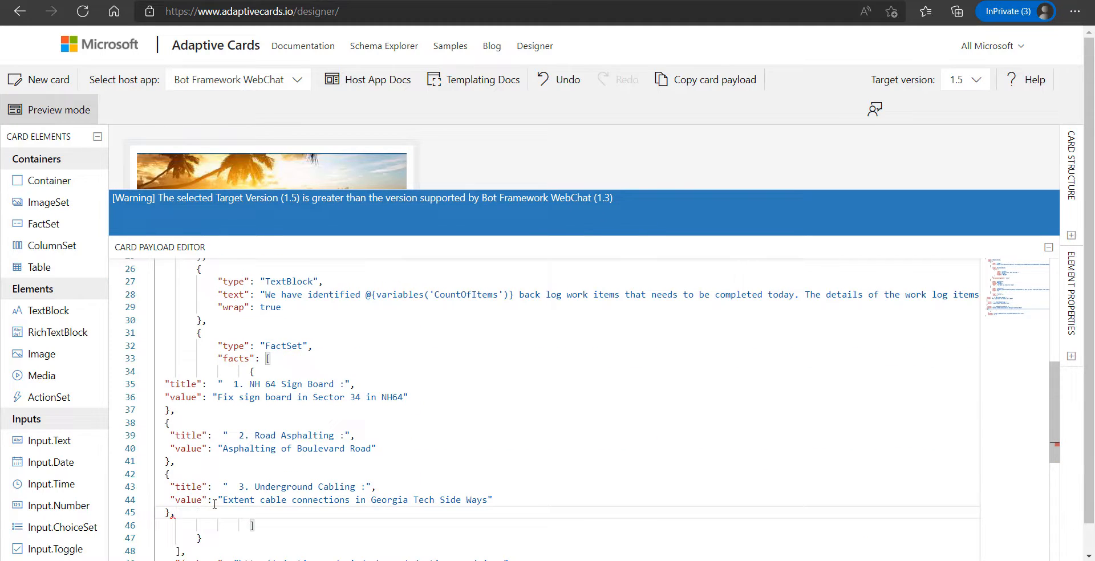
pyautogui.press('BackSpace')
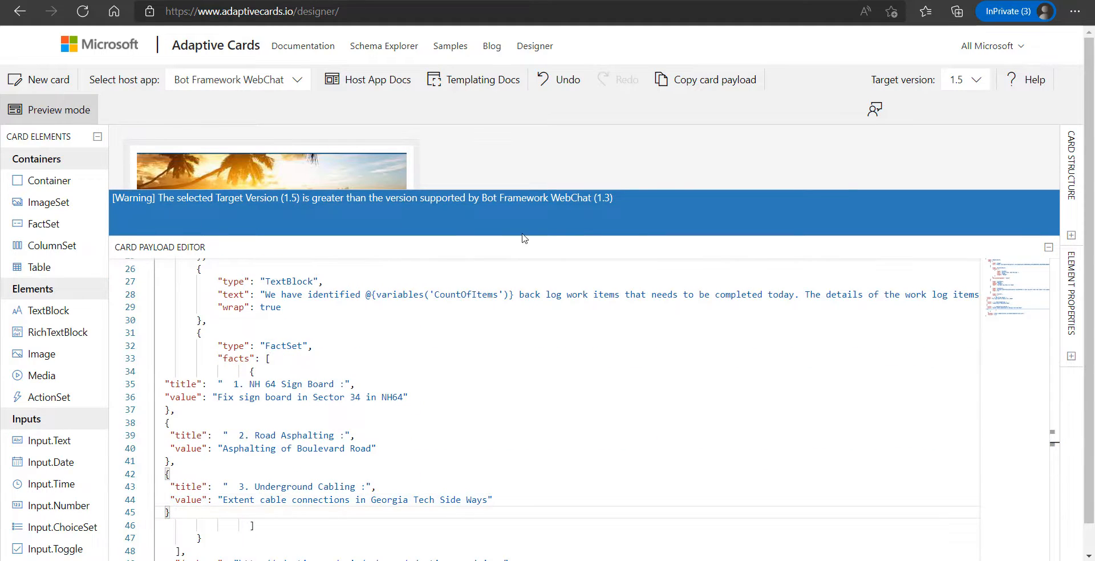
pyautogui.moveTo(527, 239); pyautogui.dragTo(530, 473)
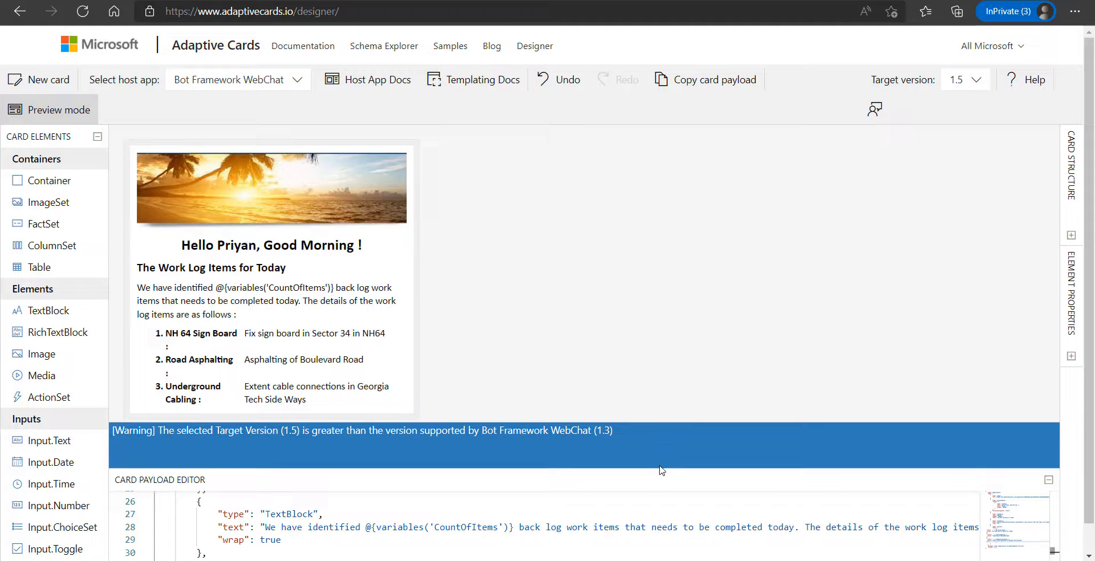
pyautogui.moveTo(659, 469); pyautogui.dragTo(644, 163)
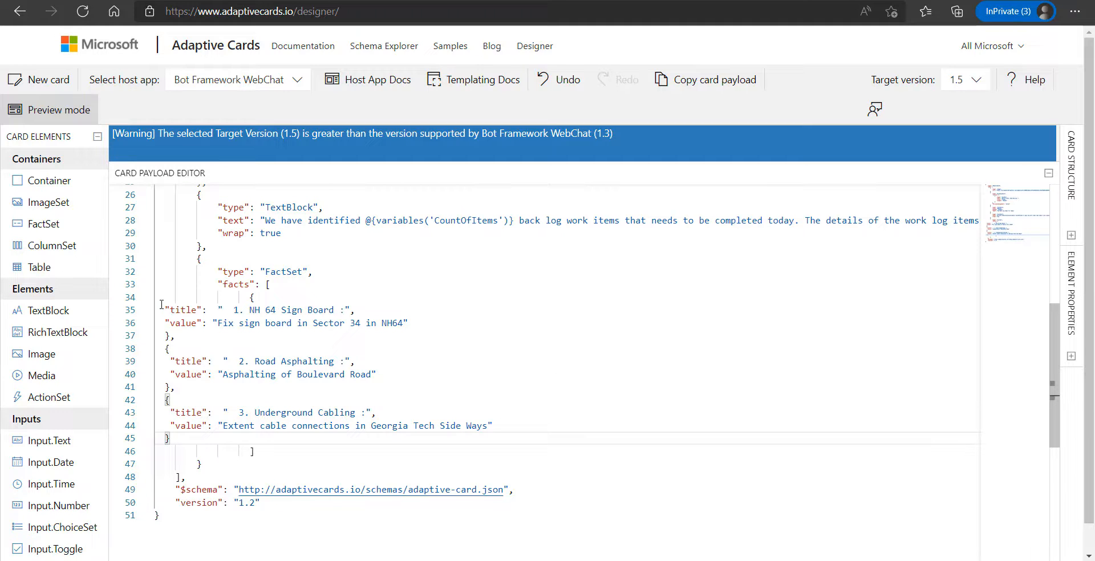
# Indent the three sample fact objects inside the facts array by three levels.
pyautogui.moveTo(161, 305); pyautogui.dragTo(221, 438)
pyautogui.press('Tab')
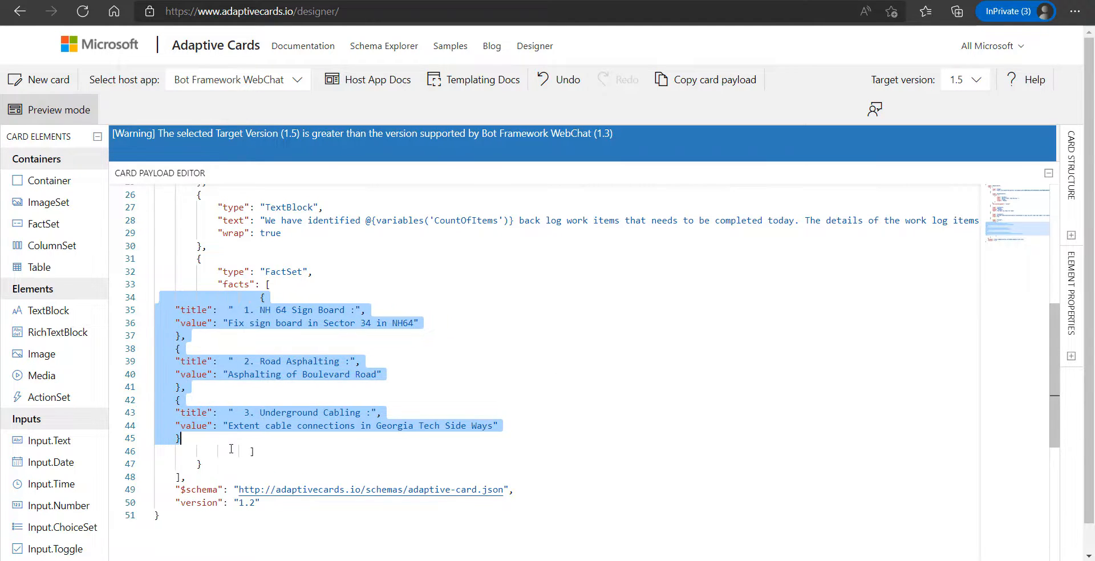
pyautogui.press('Tab')
pyautogui.press('Tab')
# Examine the payload's image block against the card preview, the greeting RichTextBlock with its horizontal alignment, and the work log heading TextBlock.
pyautogui.scroll(10, 270, 308)
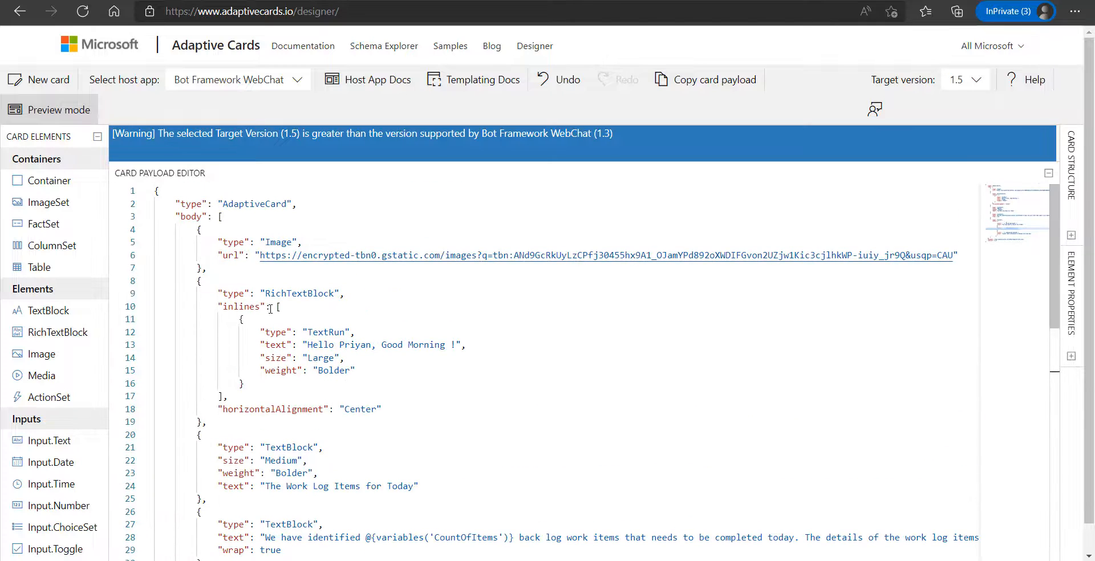
pyautogui.moveTo(198, 234); pyautogui.dragTo(220, 268)
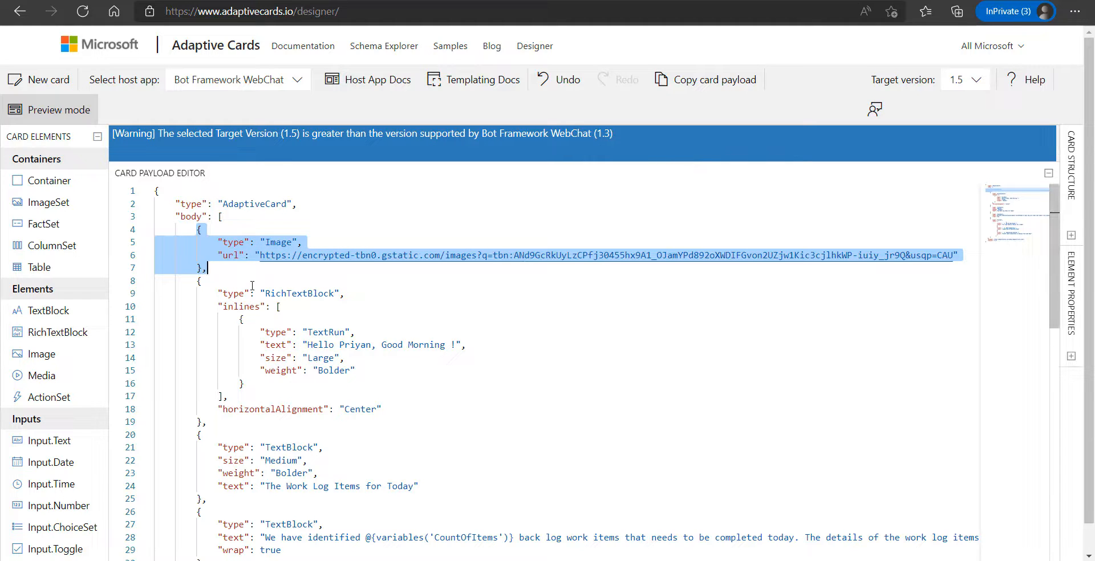
pyautogui.moveTo(690, 165); pyautogui.dragTo(691, 366)
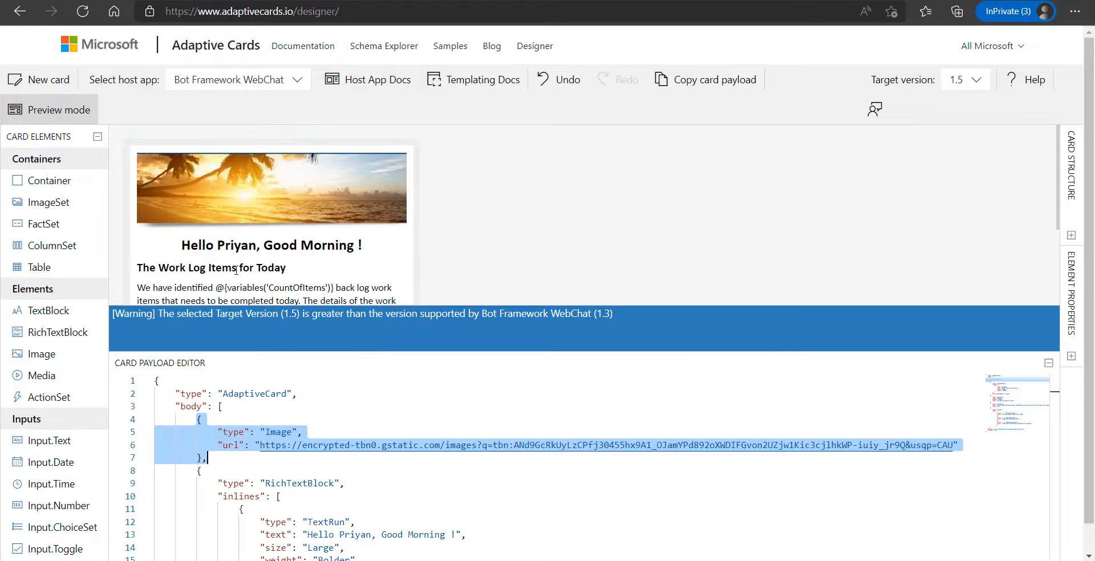
pyautogui.moveTo(751, 355); pyautogui.dragTo(741, 197)
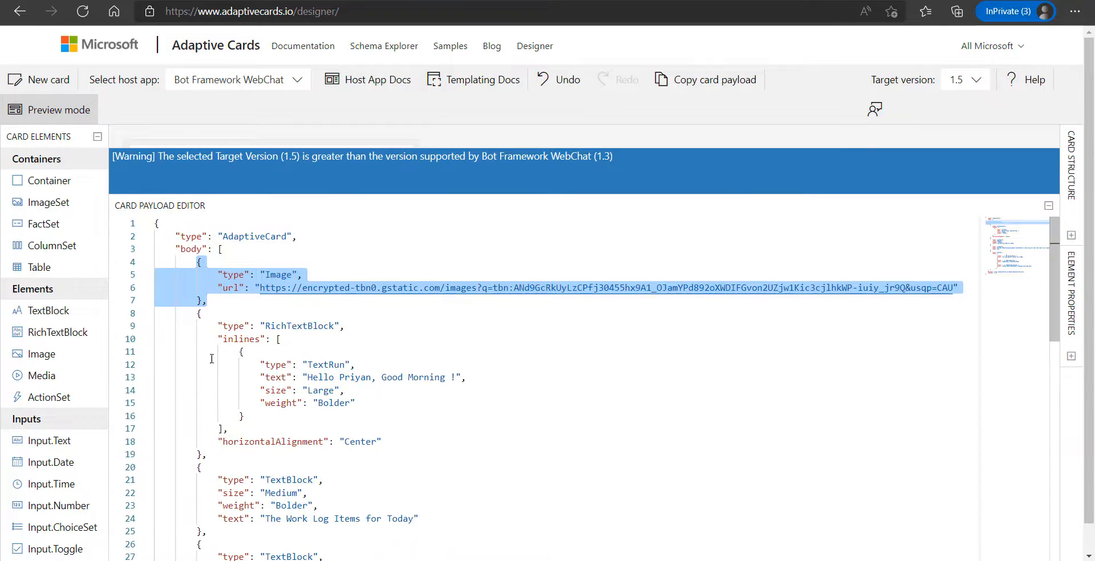
pyautogui.moveTo(198, 313); pyautogui.dragTo(268, 424)
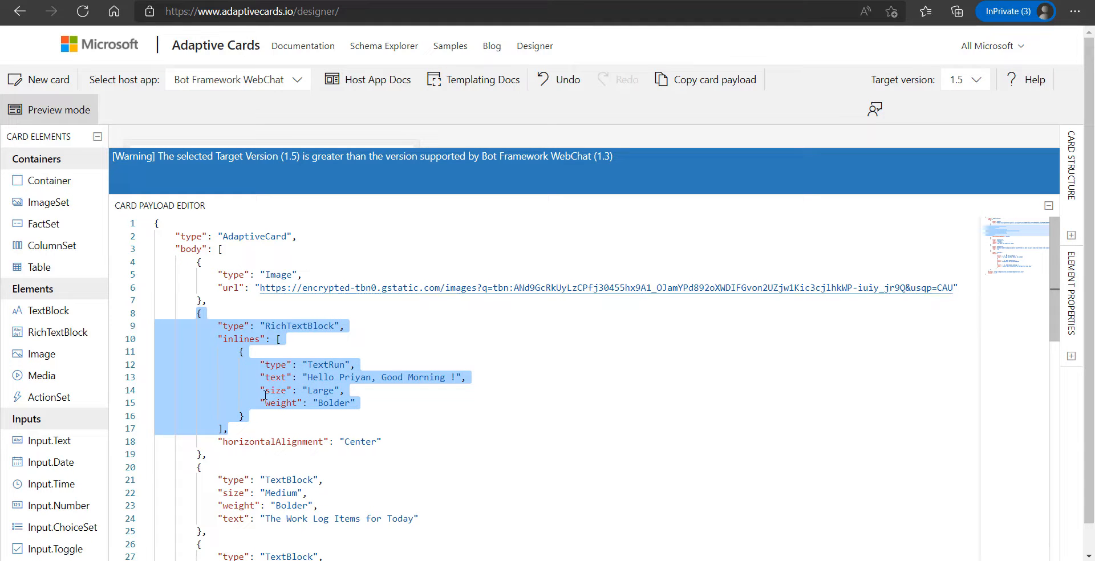
pyautogui.moveTo(217, 442); pyautogui.dragTo(391, 439)
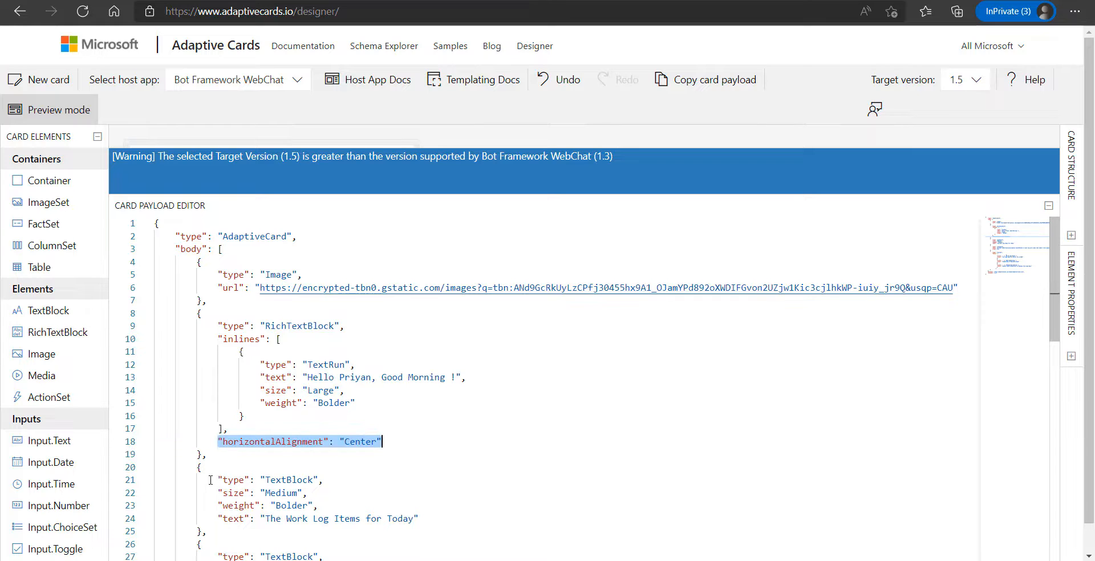
pyautogui.moveTo(204, 467); pyautogui.dragTo(224, 528)
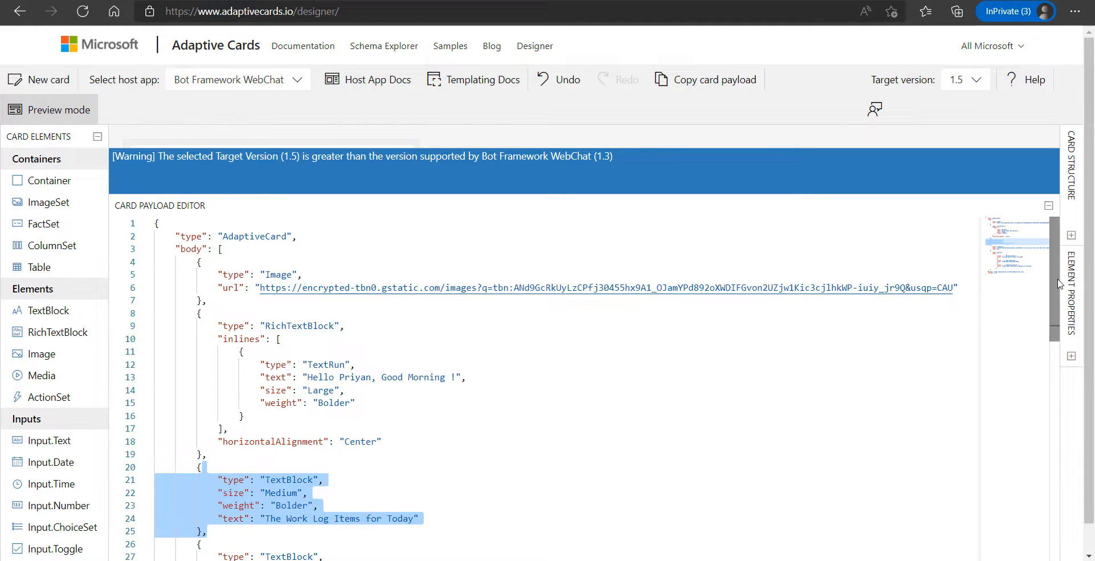
# Examine the payload's TextBlock containing the CountOfItems variable and the FactSet with its three sample fact objects.
pyautogui.scroll(-3, 1056, 327)
pyautogui.scroll(-2, 1057, 326)
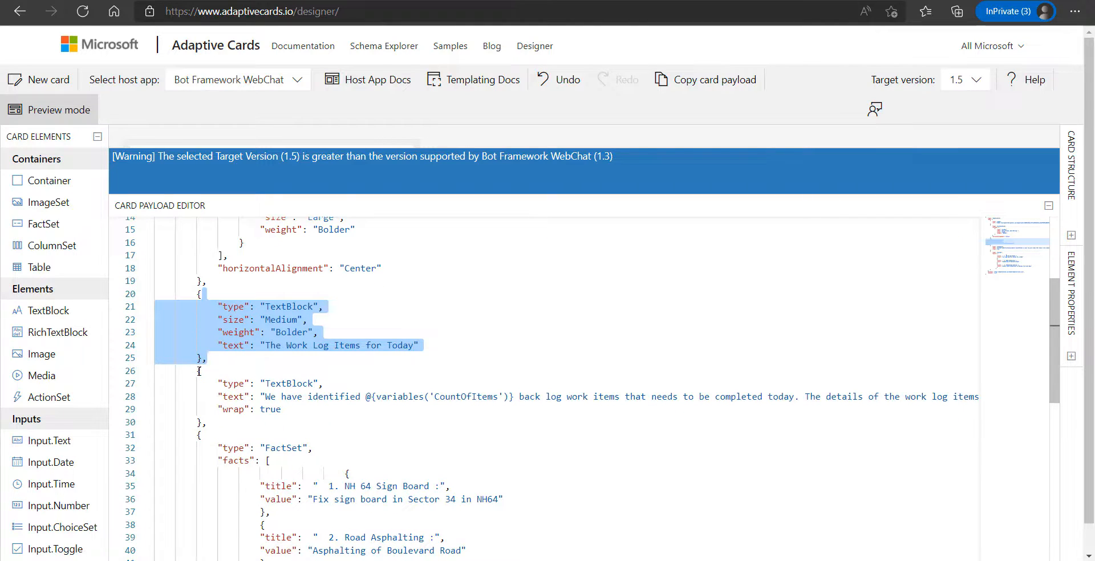
pyautogui.moveTo(197, 371); pyautogui.dragTo(206, 423)
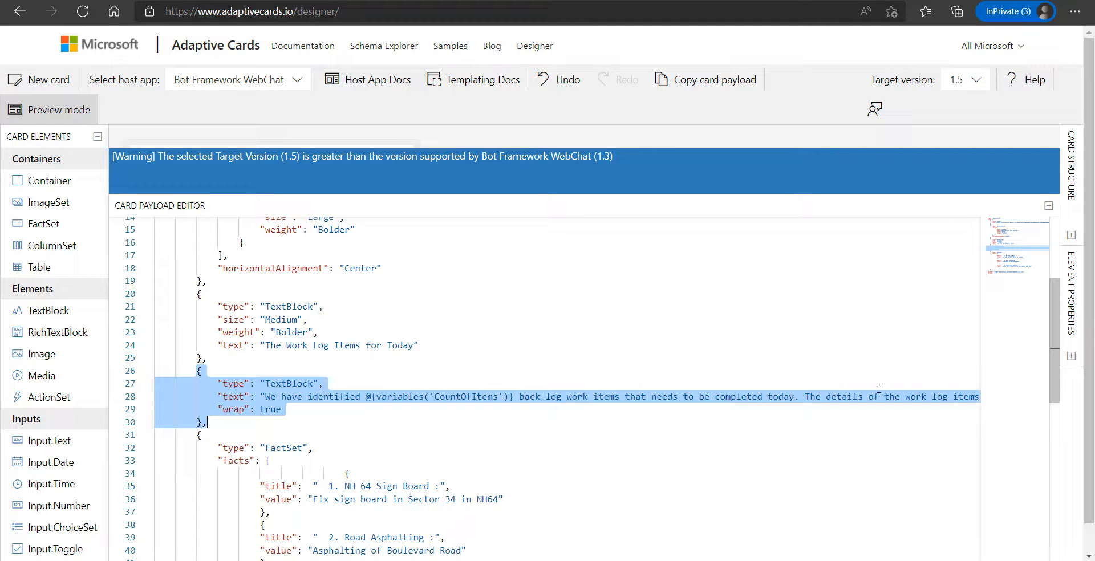
pyautogui.scroll(-3, 1050, 337)
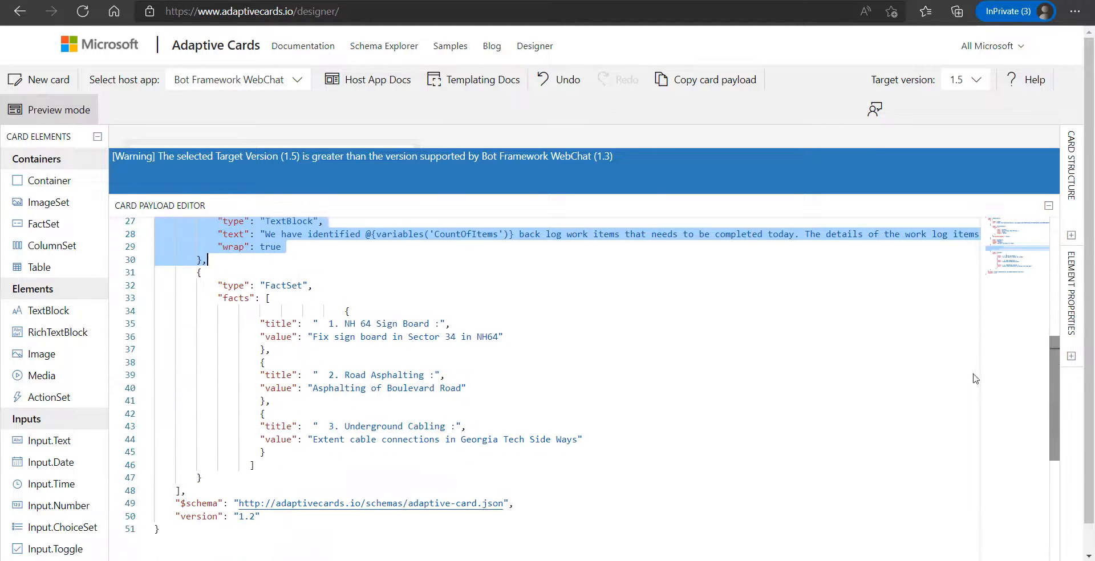
pyautogui.moveTo(186, 272); pyautogui.dragTo(252, 482)
pyautogui.click(377, 427)
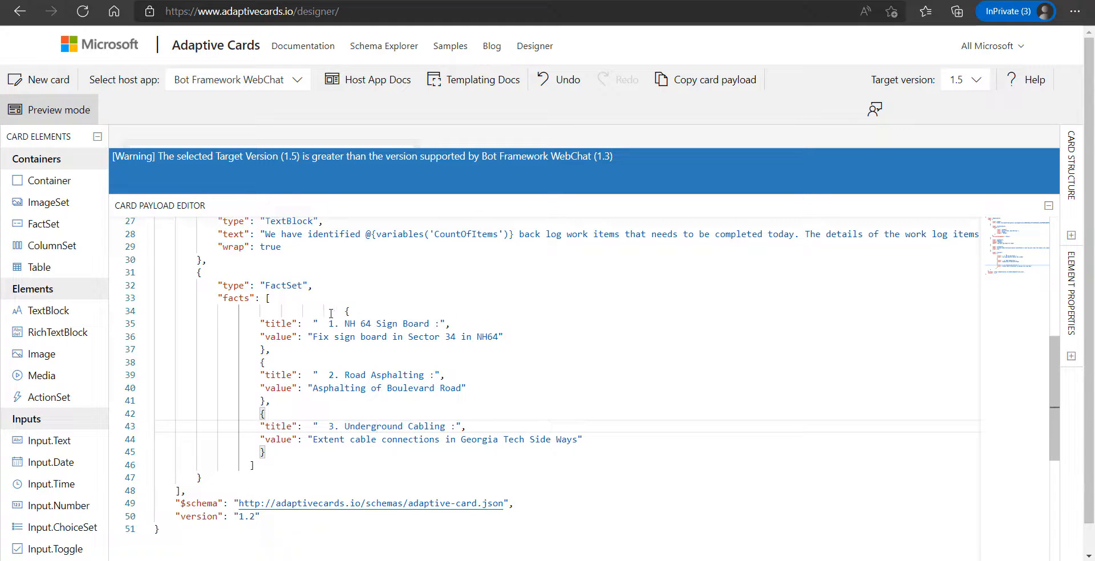
pyautogui.moveTo(331, 314); pyautogui.dragTo(368, 457)
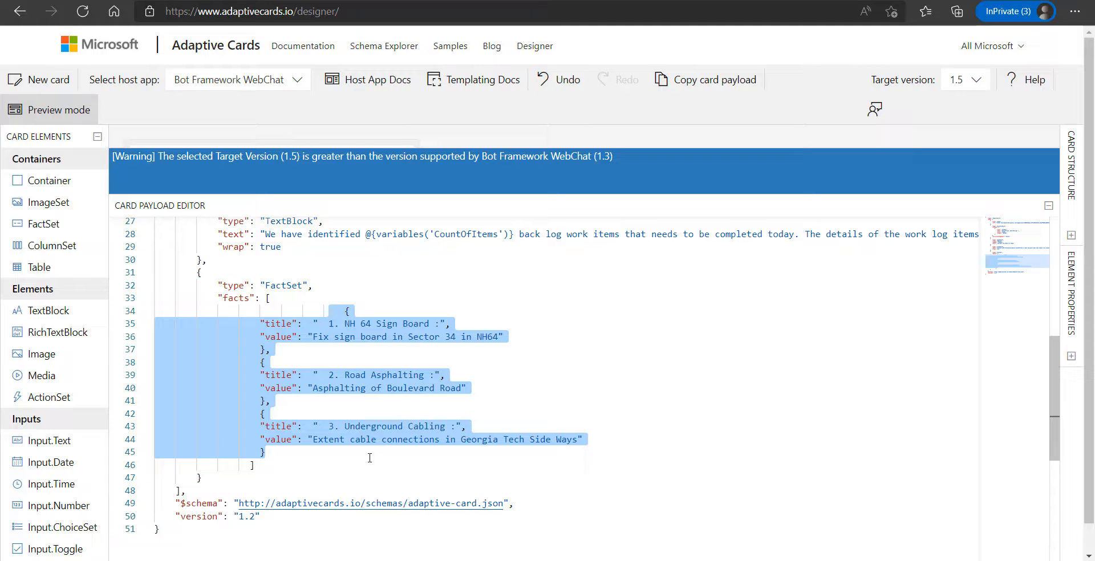
# Switch to Power Automate and paste the card JSON containing the CountOfItems and WorkLogItems variables as the Teams action's Adaptive Card value.
pyautogui.hotkey('ctrl', 'a')
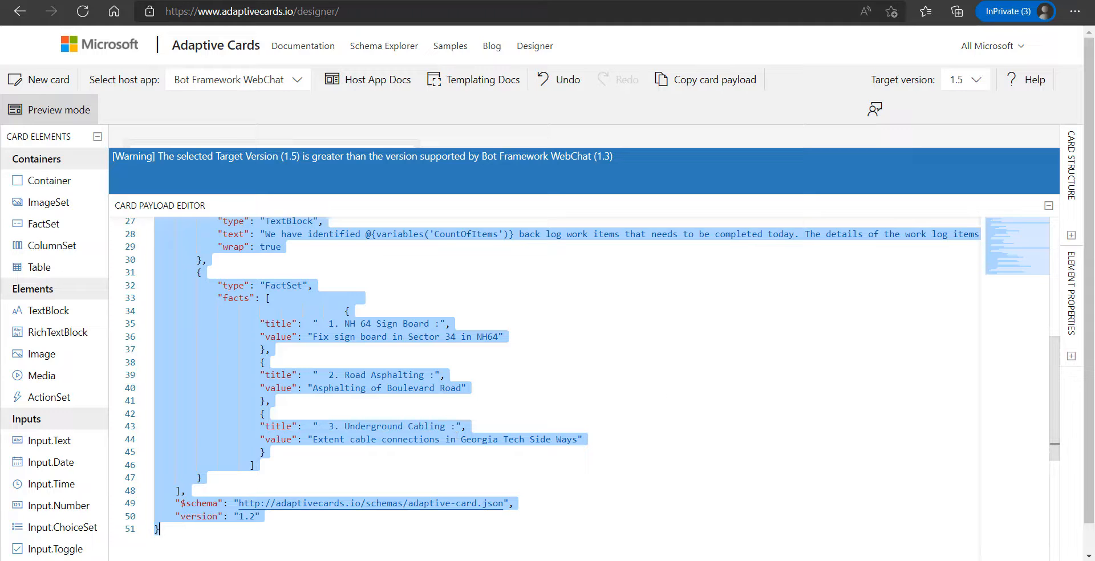
pyautogui.hotkey('alt', 'Tab')
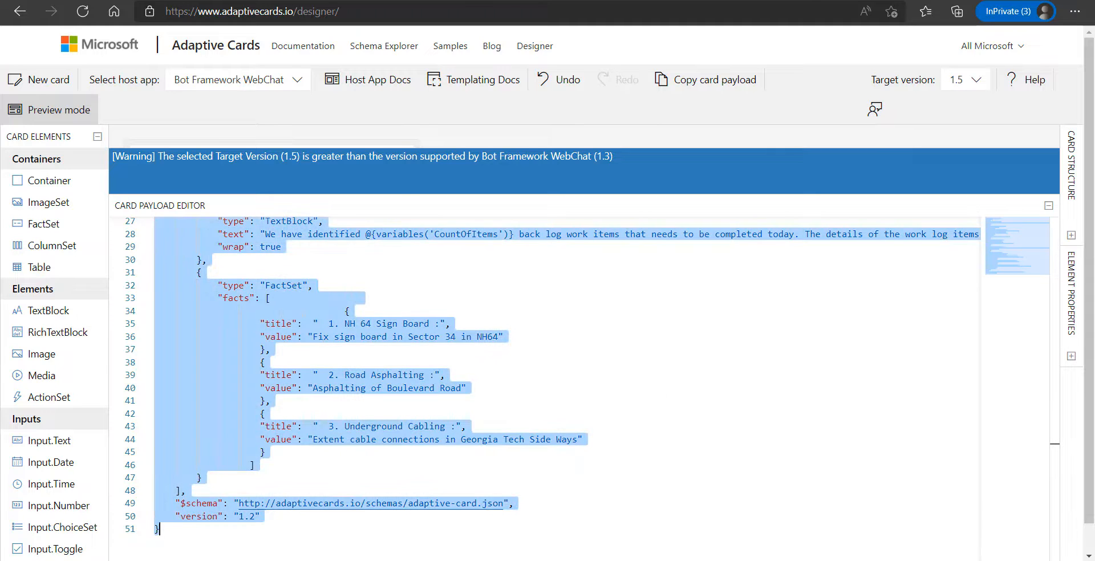
pyautogui.click(296, 1)
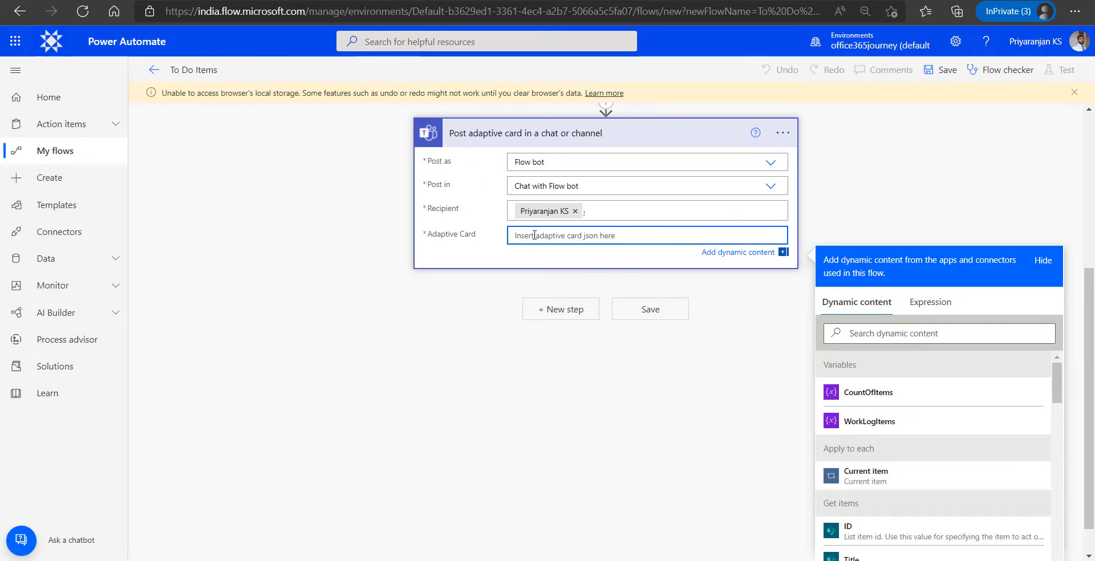
pyautogui.hotkey('ctrl', 'v')
pyautogui.click(639, 334)
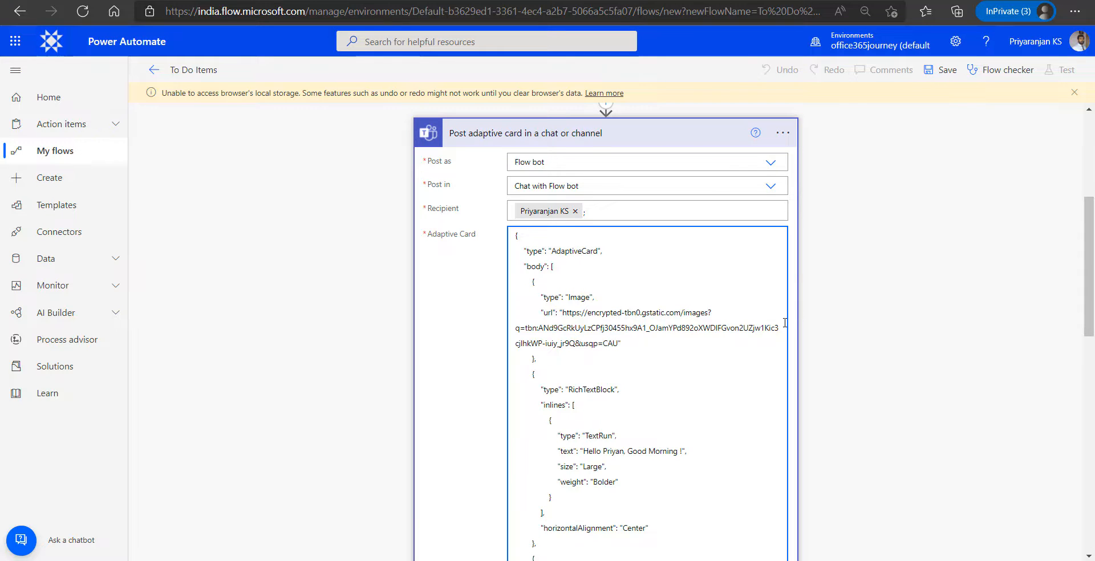
# Change the pasted adaptive card's version to 1.4 and save the flow.
pyautogui.scroll(-6, 785, 323)
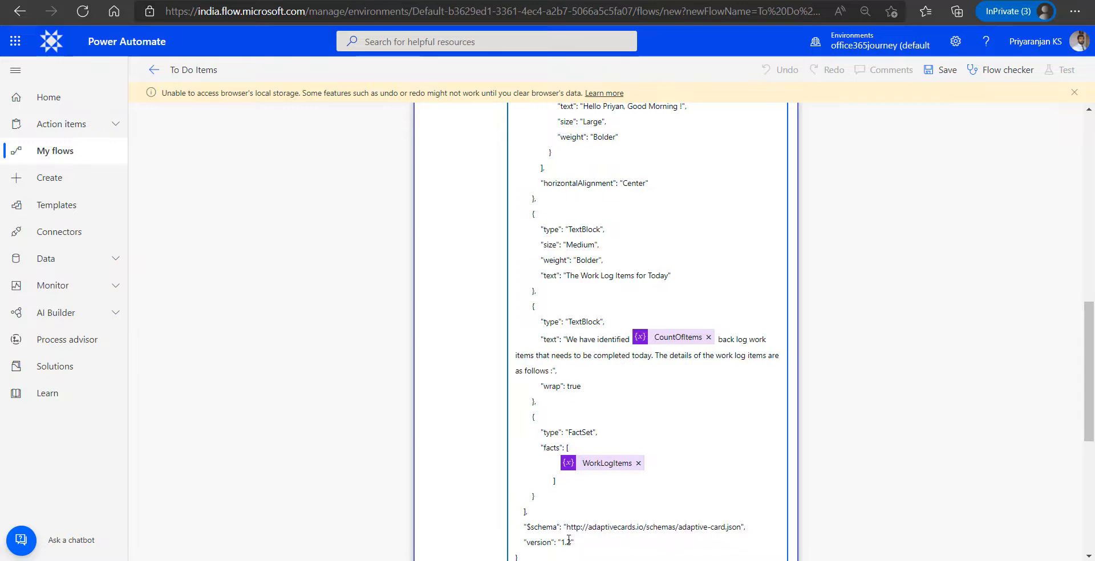
pyautogui.moveTo(567, 543); pyautogui.dragTo(573, 543)
pyautogui.write('4')
pyautogui.click(692, 484)
pyautogui.scroll(-6, 850, 384)
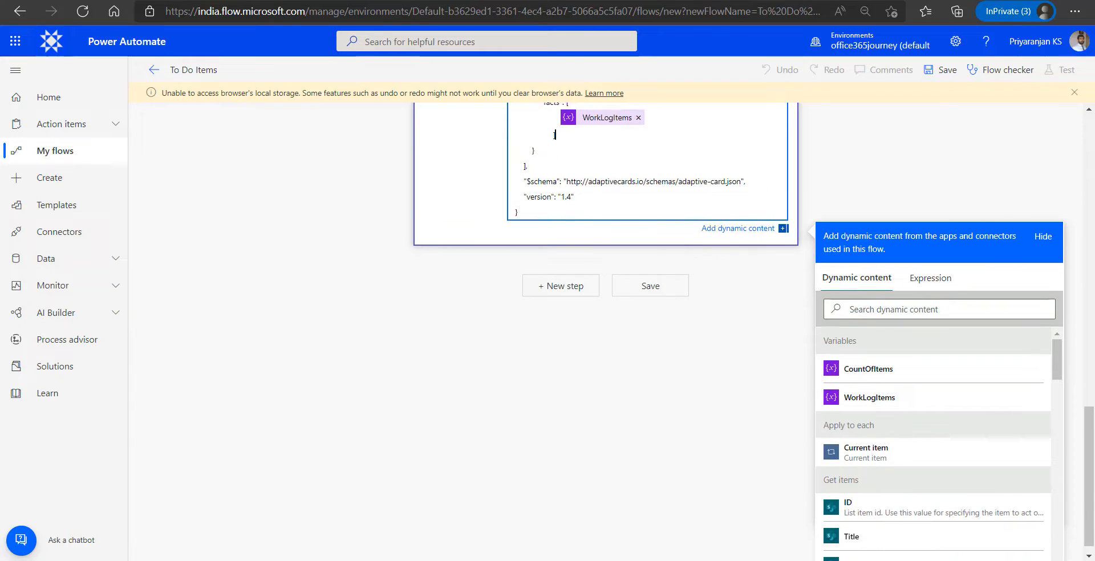
pyautogui.click(568, 420)
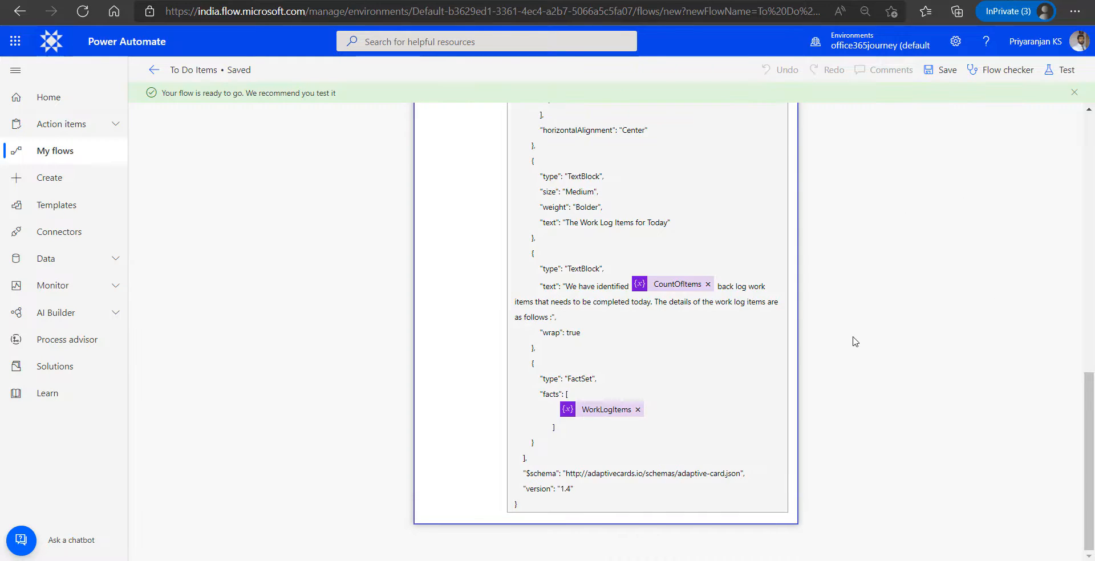
# Run a manual test of the saved To Do Items flow and open its run results.
pyautogui.scroll(-1, 854, 341)
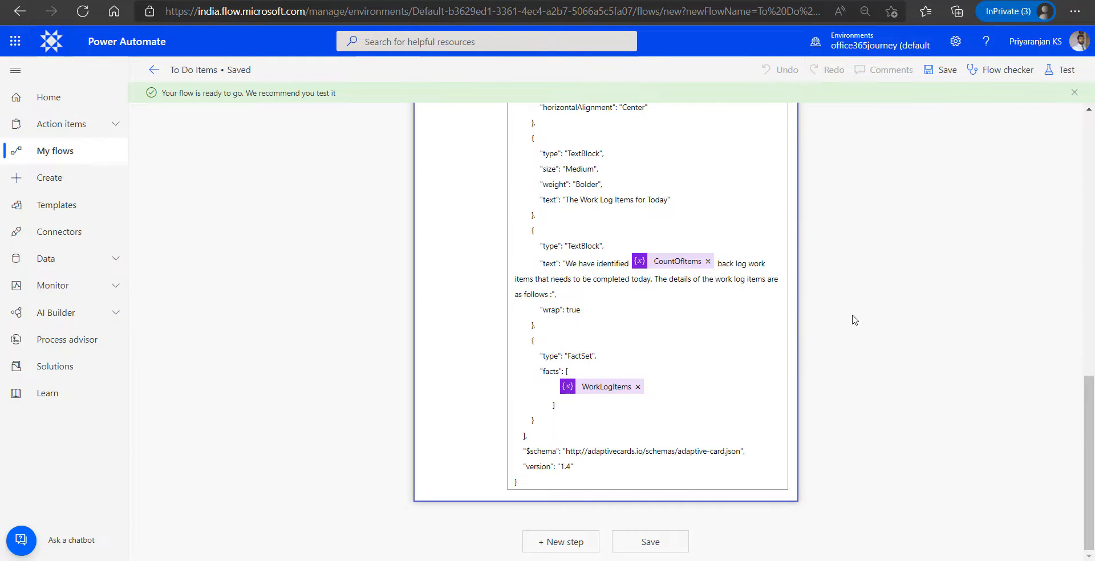
pyautogui.scroll(10, 944, 288)
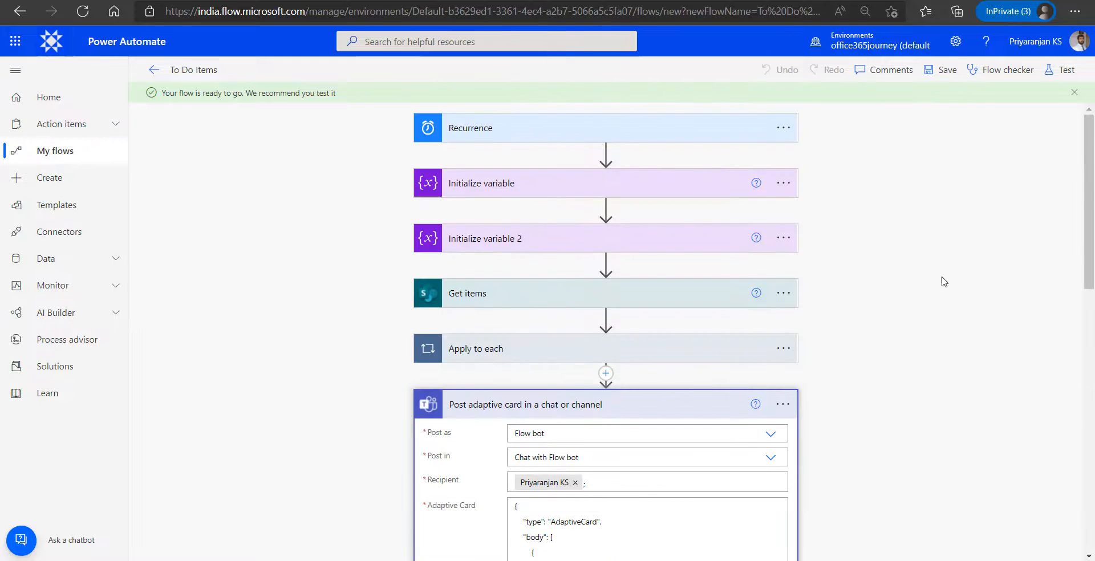
pyautogui.click(1067, 73)
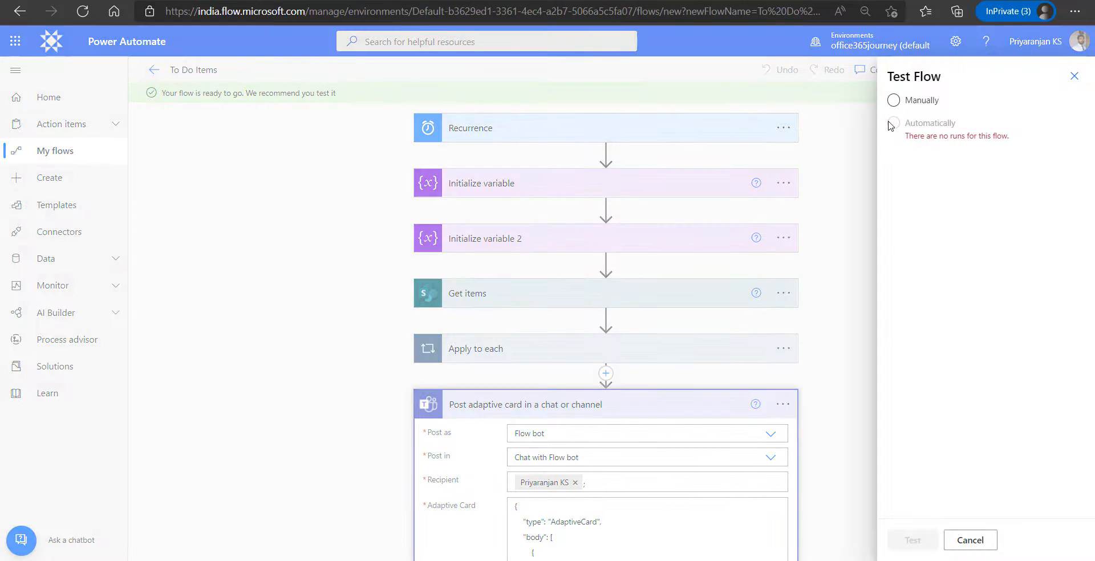
pyautogui.click(893, 101)
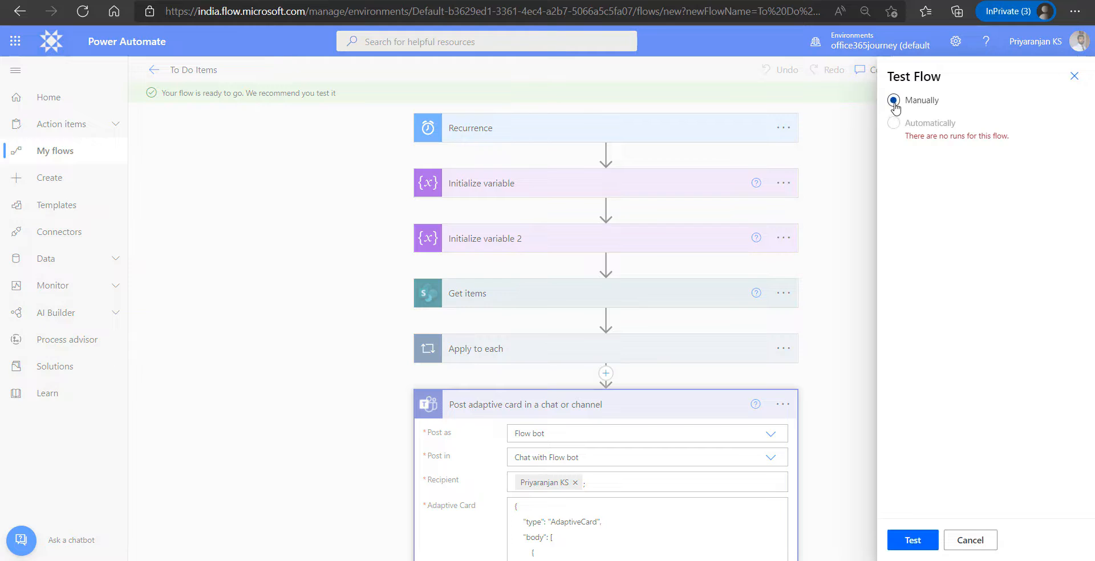
pyautogui.click(911, 539)
pyautogui.click(922, 542)
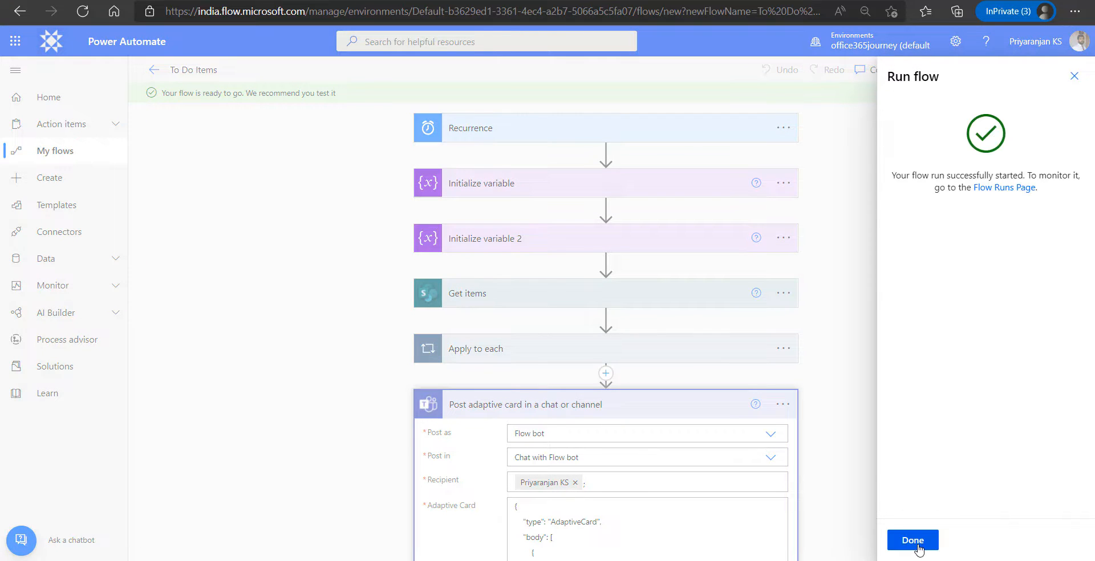
pyautogui.click(916, 543)
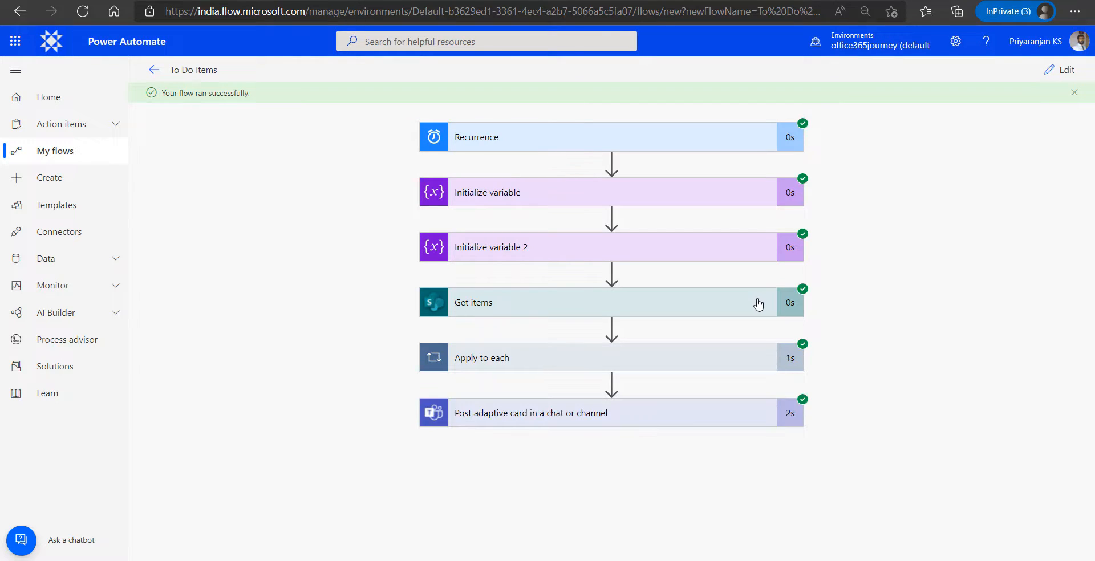
# Expand Apply to each in the run results and examine the Compose fact text for each of the three iterations.
pyautogui.click(650, 357)
pyautogui.scroll(-2, 684, 362)
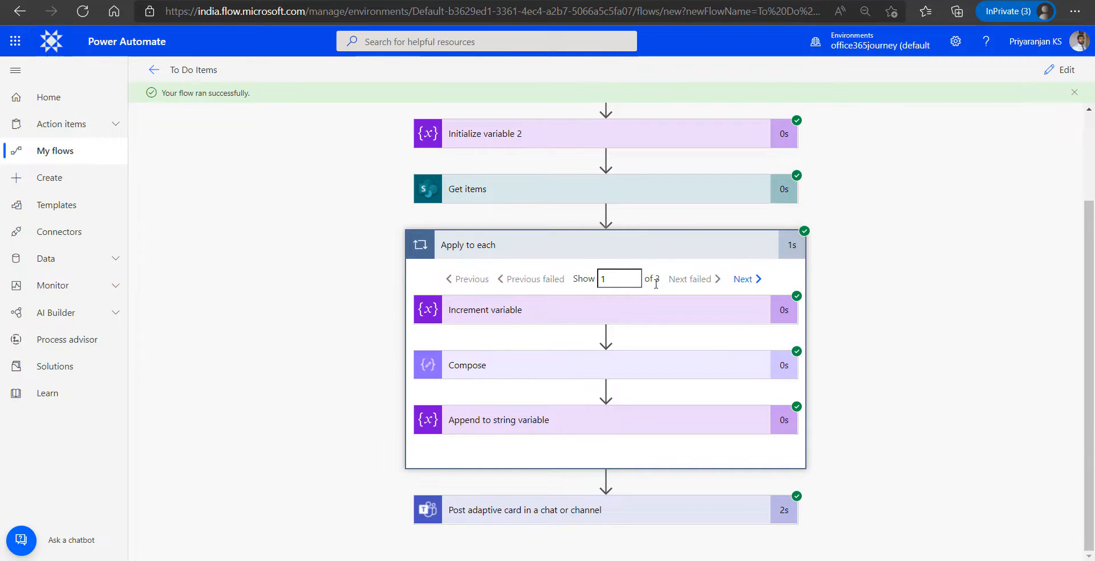
pyautogui.click(670, 361)
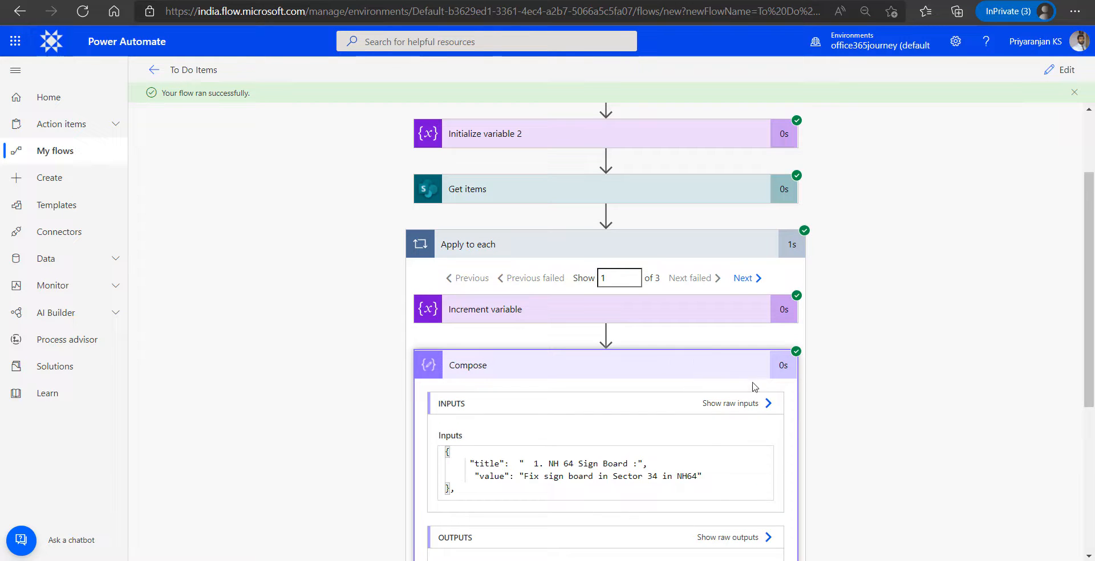
pyautogui.click(457, 461)
pyautogui.hotkey('ctrl', 'a')
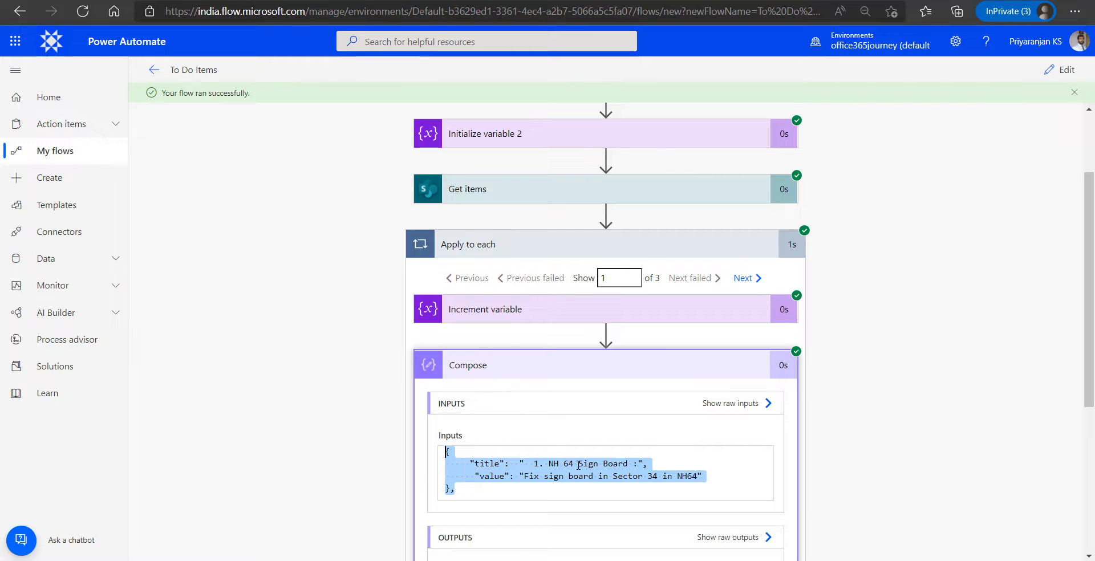
pyautogui.click(760, 279)
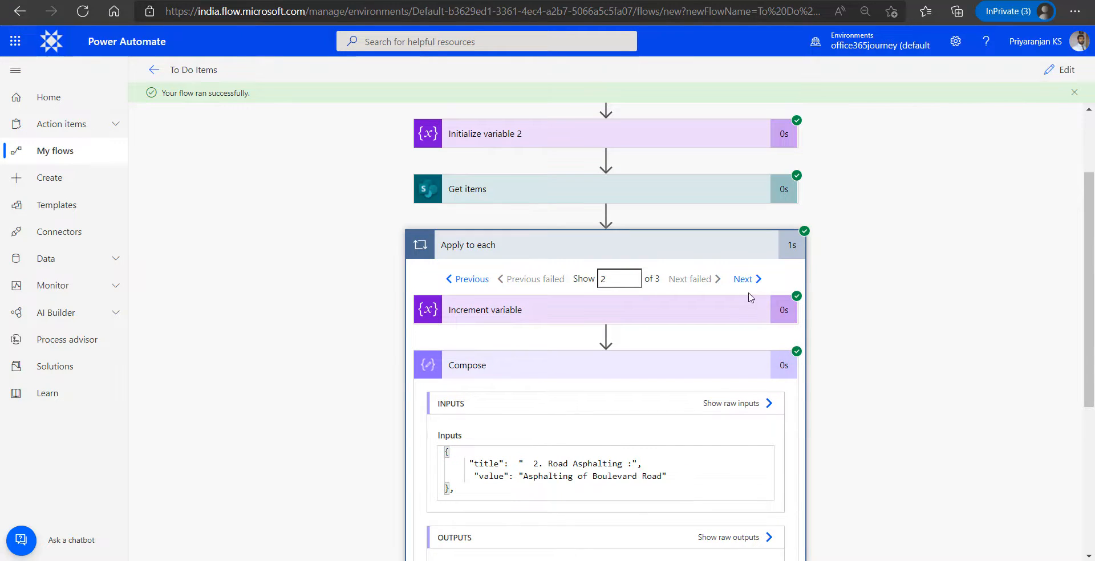
pyautogui.click(759, 282)
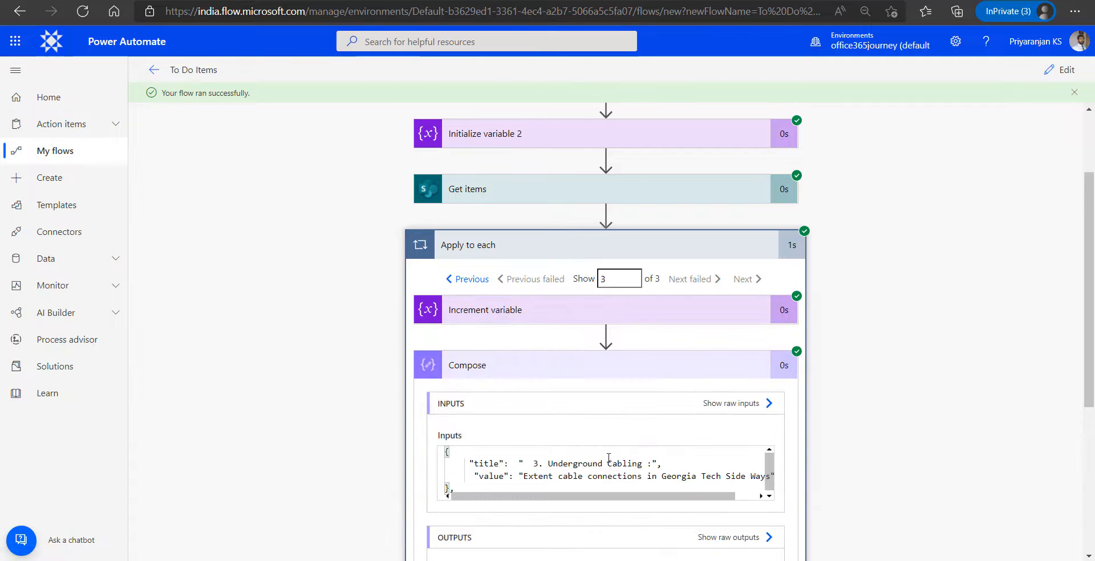
pyautogui.moveTo(528, 464); pyautogui.dragTo(539, 464)
# Expand the Post adaptive card action's run details and check the status code in its raw outputs.
pyautogui.scroll(-5, 861, 439)
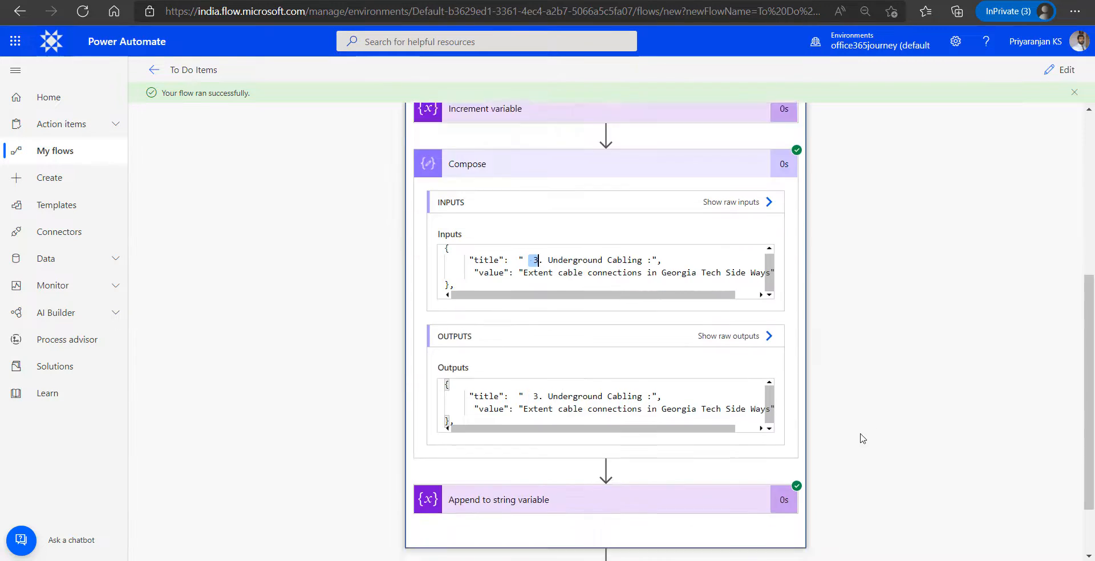
pyautogui.click(535, 510)
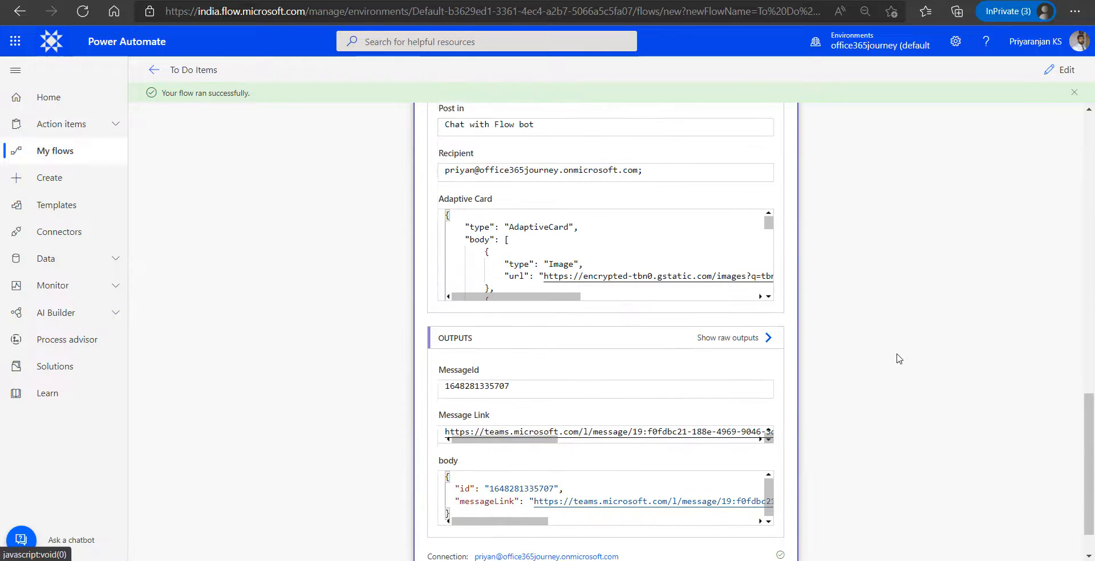
pyautogui.click(767, 324)
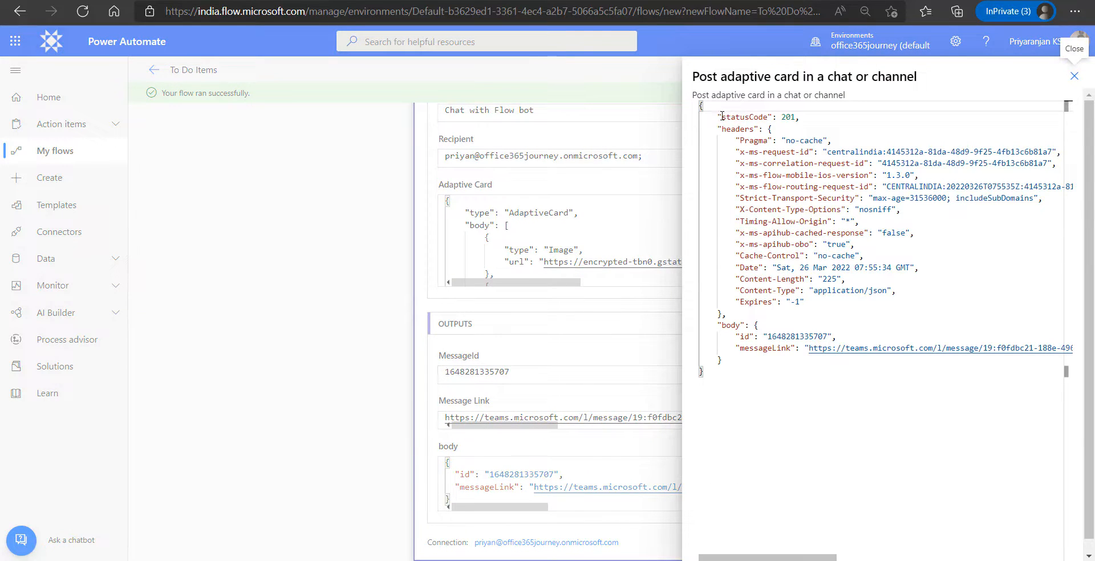
pyautogui.moveTo(721, 117); pyautogui.dragTo(815, 119)
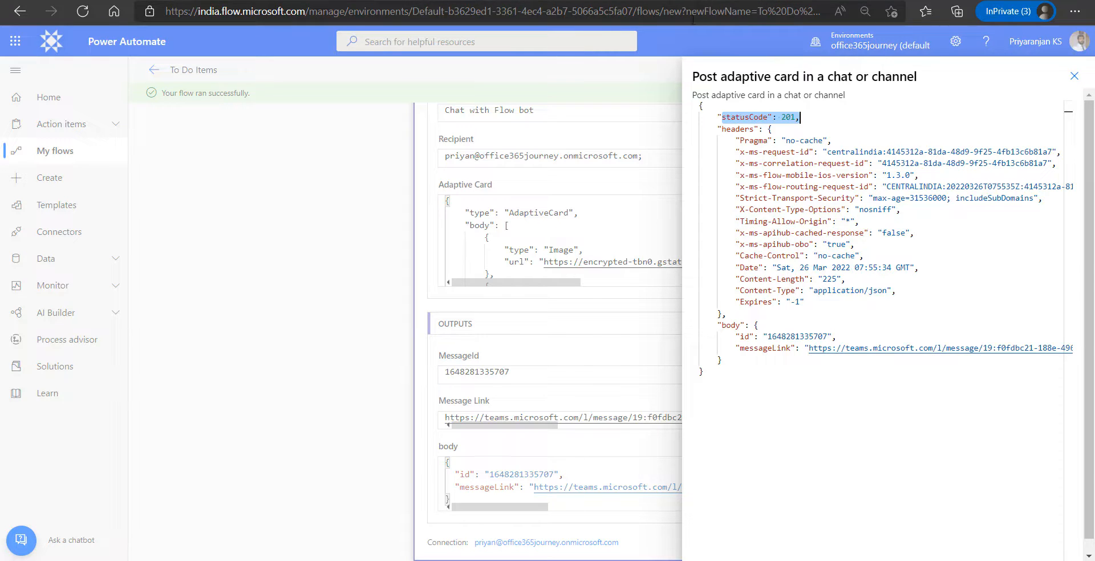
# Open Microsoft Teams in a new browser tab and examine the posted card's heading, item count and numbered facts in the Power Automate chat.
pyautogui.hotkey('ctrl', 't')
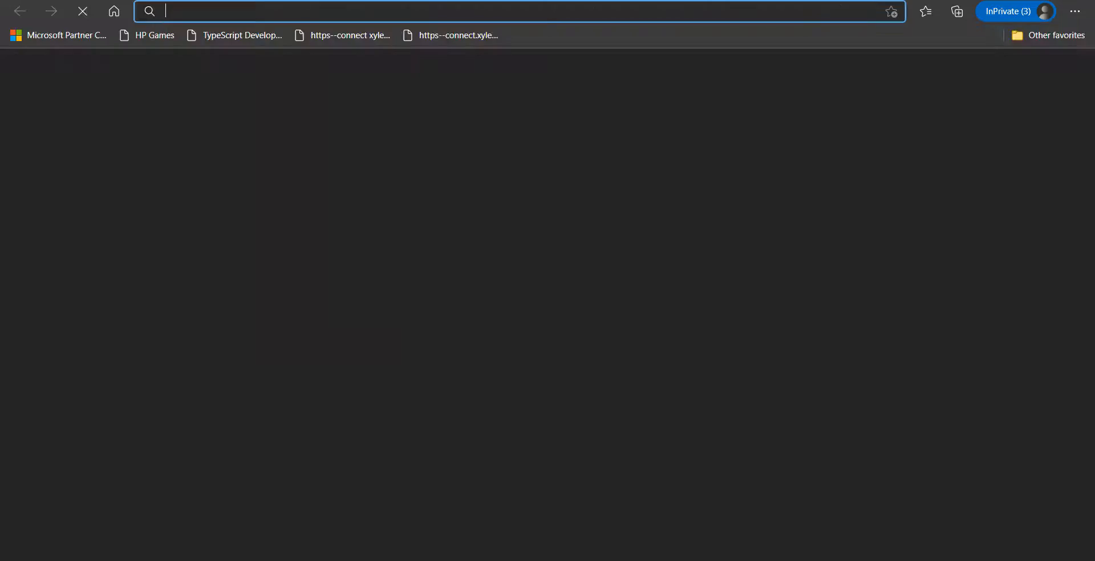
pyautogui.write('tea')
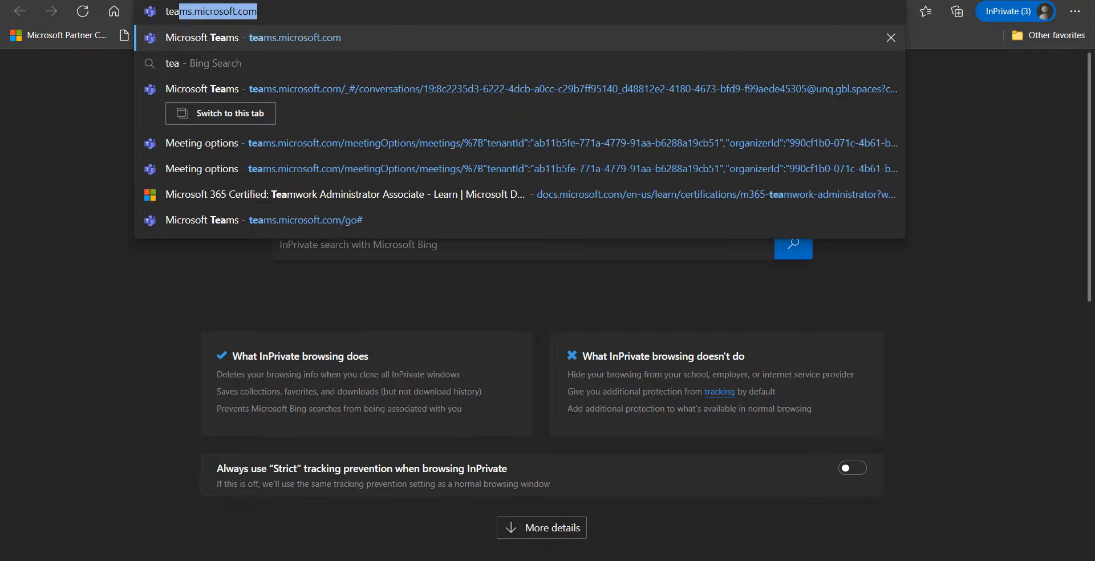
pyautogui.press('Return')
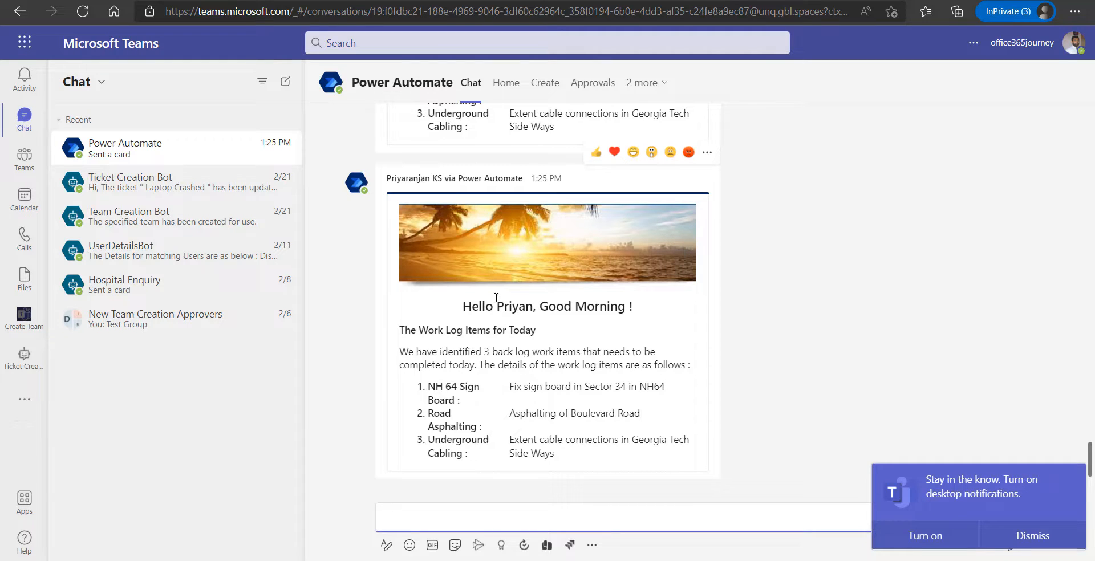
pyautogui.moveTo(631, 313); pyautogui.dragTo(542, 337)
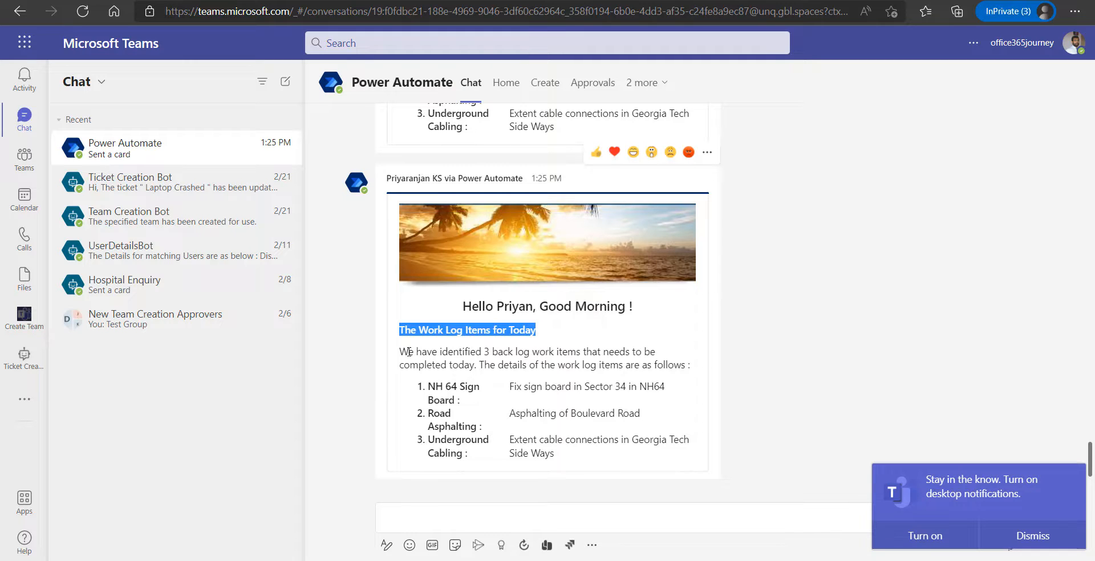
pyautogui.moveTo(399, 351); pyautogui.dragTo(491, 352)
pyautogui.click(489, 353)
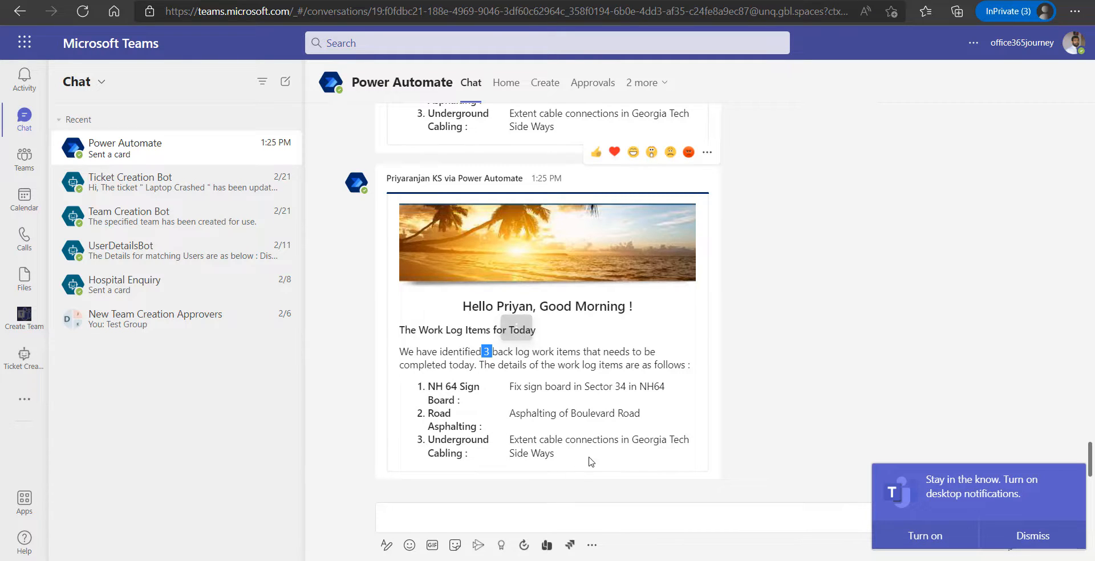
pyautogui.moveTo(583, 456); pyautogui.dragTo(434, 385)
pyautogui.click(687, 358)
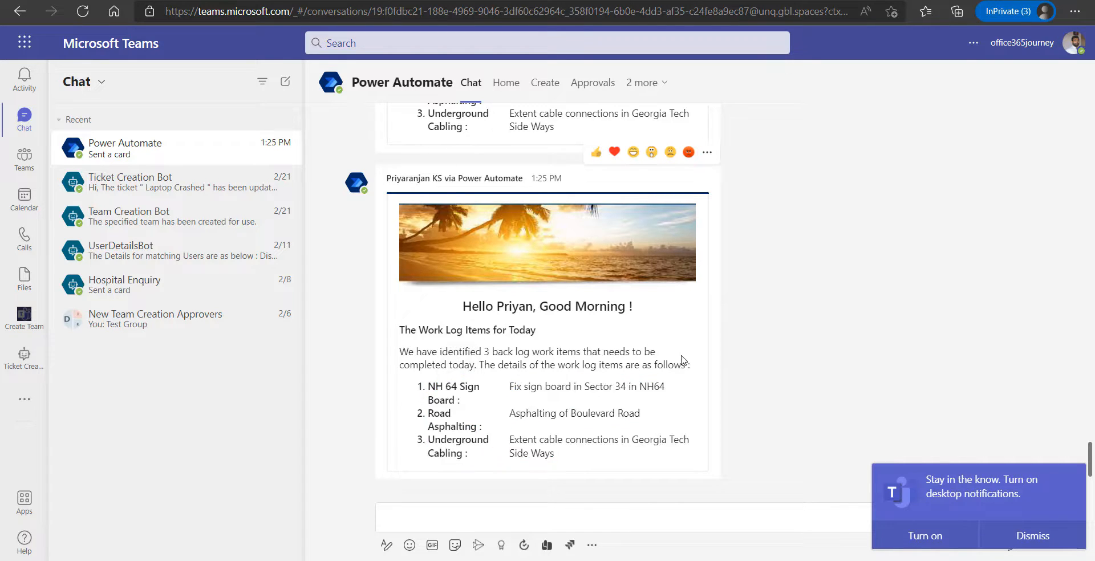